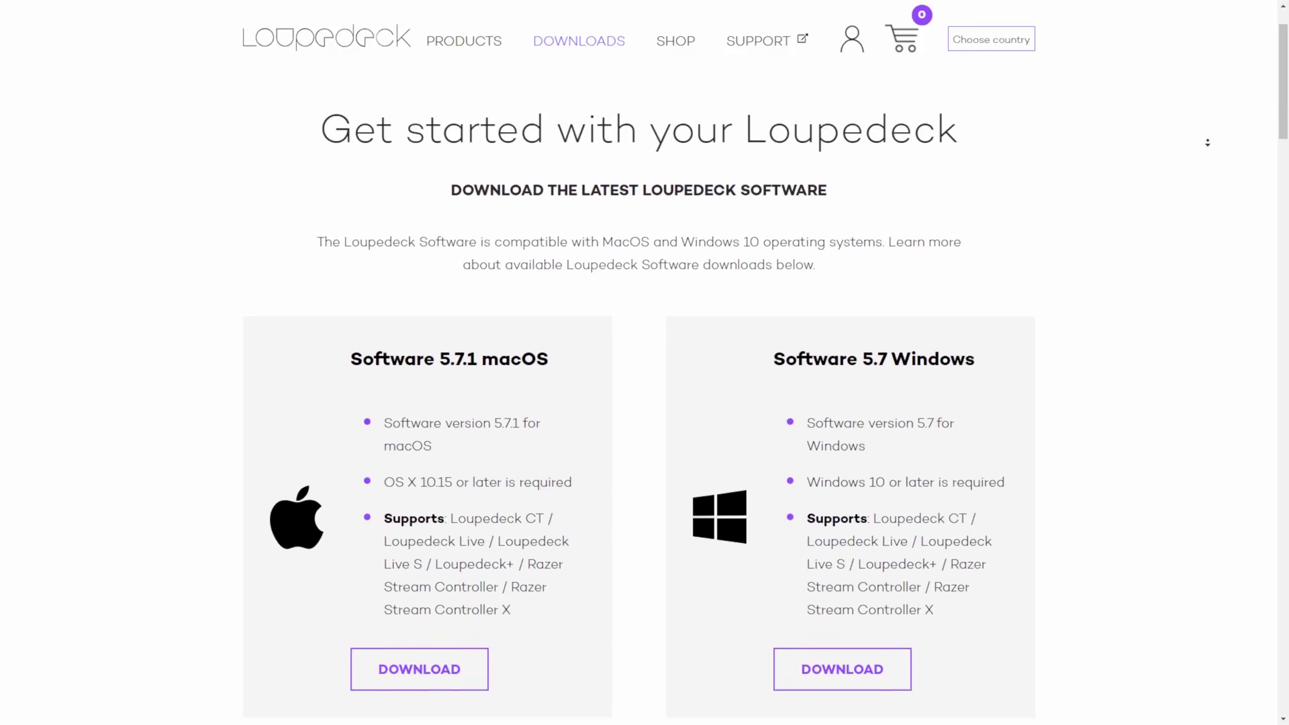
# Step: Look over the Loupedeck software downloads offered for macOS and Windows
pyautogui.scroll(-1, 1207, 142)
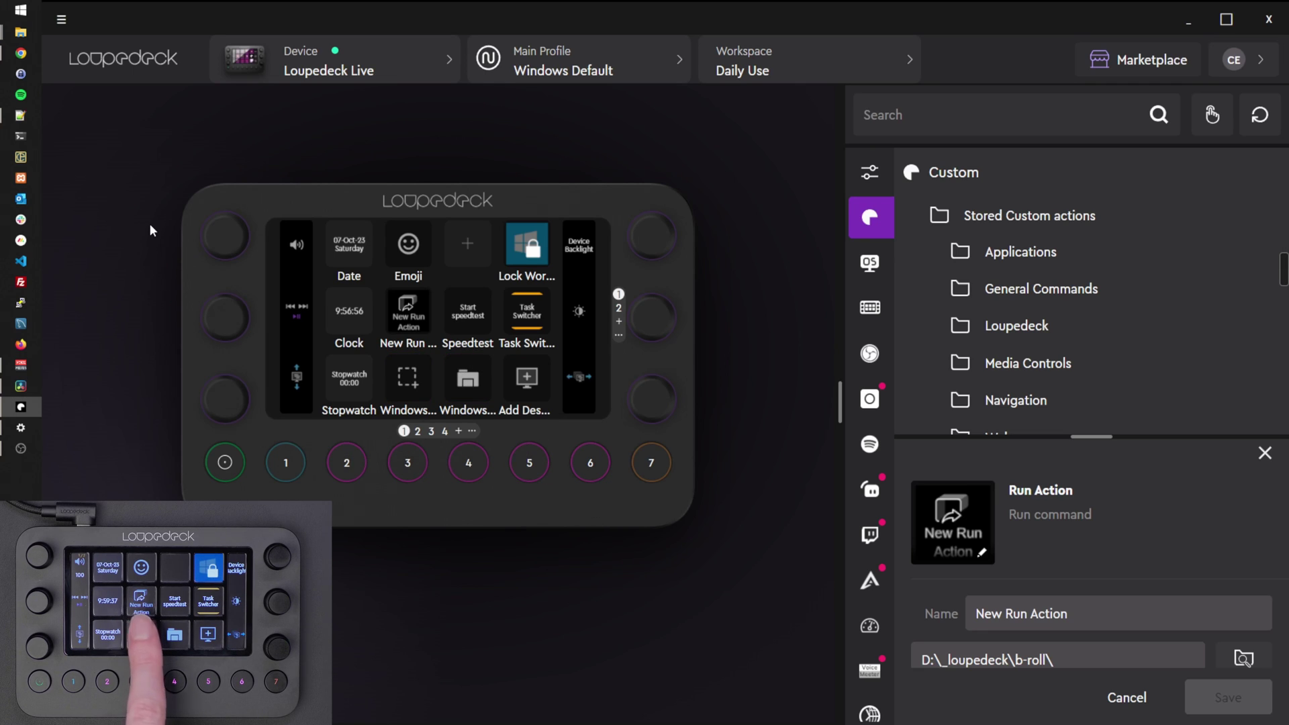
# Step: Capture a rectangular screen snip around the console layout shown in the Loupedeck software
pyautogui.press('super+shift+s')
pyautogui.moveTo(139, 136); pyautogui.dragTo(767, 570)
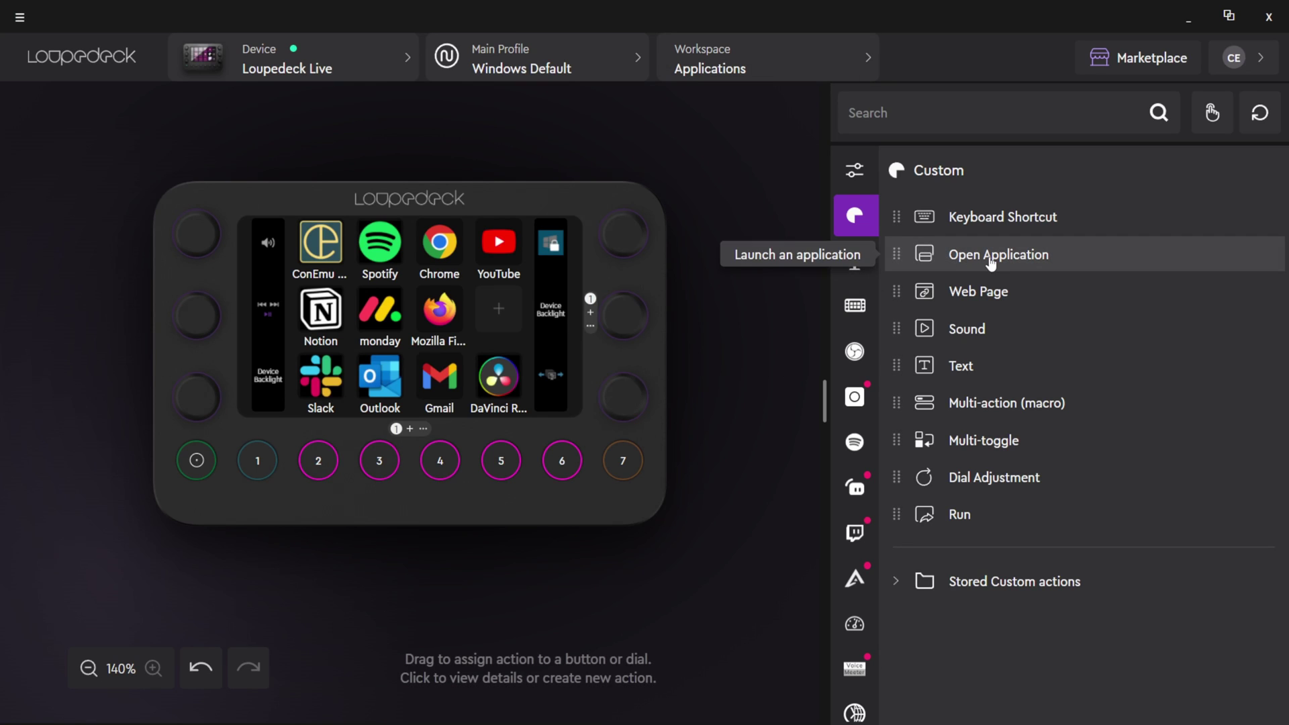
# Step: Assign an Open Application action for Adobe Lightroom Classic to the empty touch button in the Applications workspace
pyautogui.moveTo(503, 312); pyautogui.dragTo(505, 314)
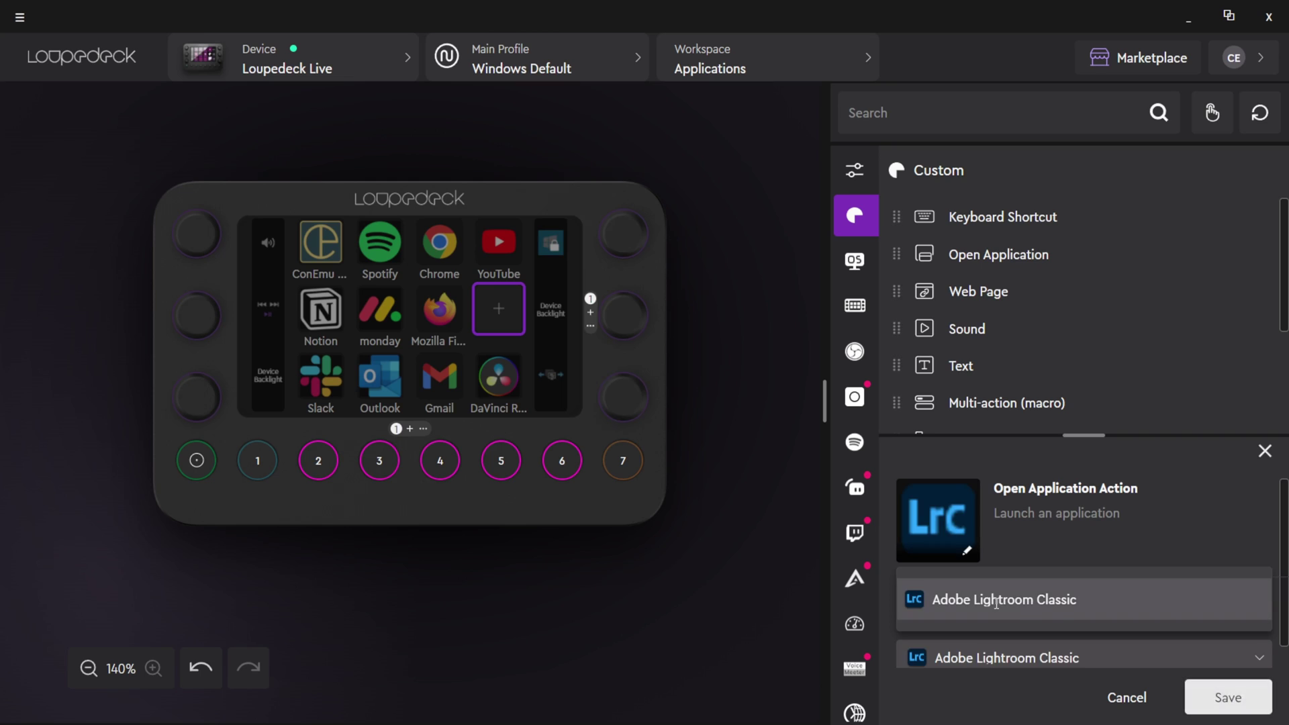
pyautogui.click(997, 601)
pyautogui.click(1234, 702)
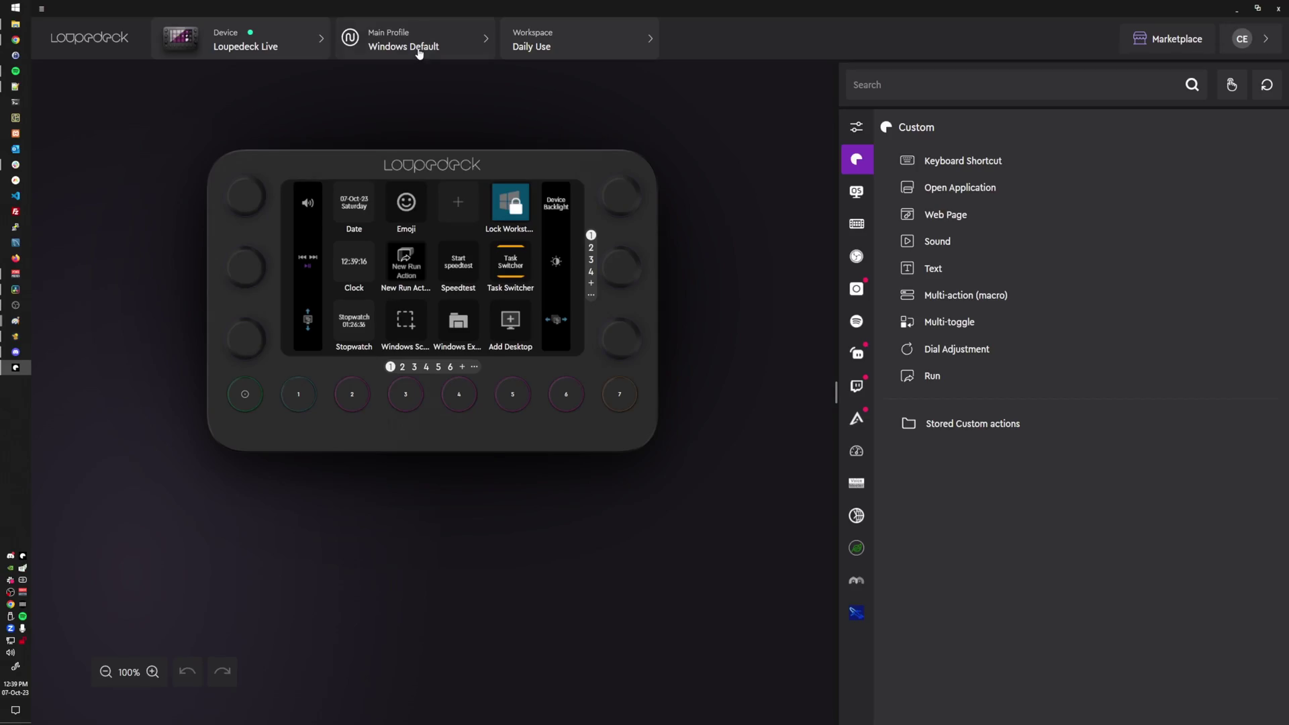
# Step: Review the available application profiles and open the Spotify workspace of the Windows Default profile
pyautogui.click(419, 53)
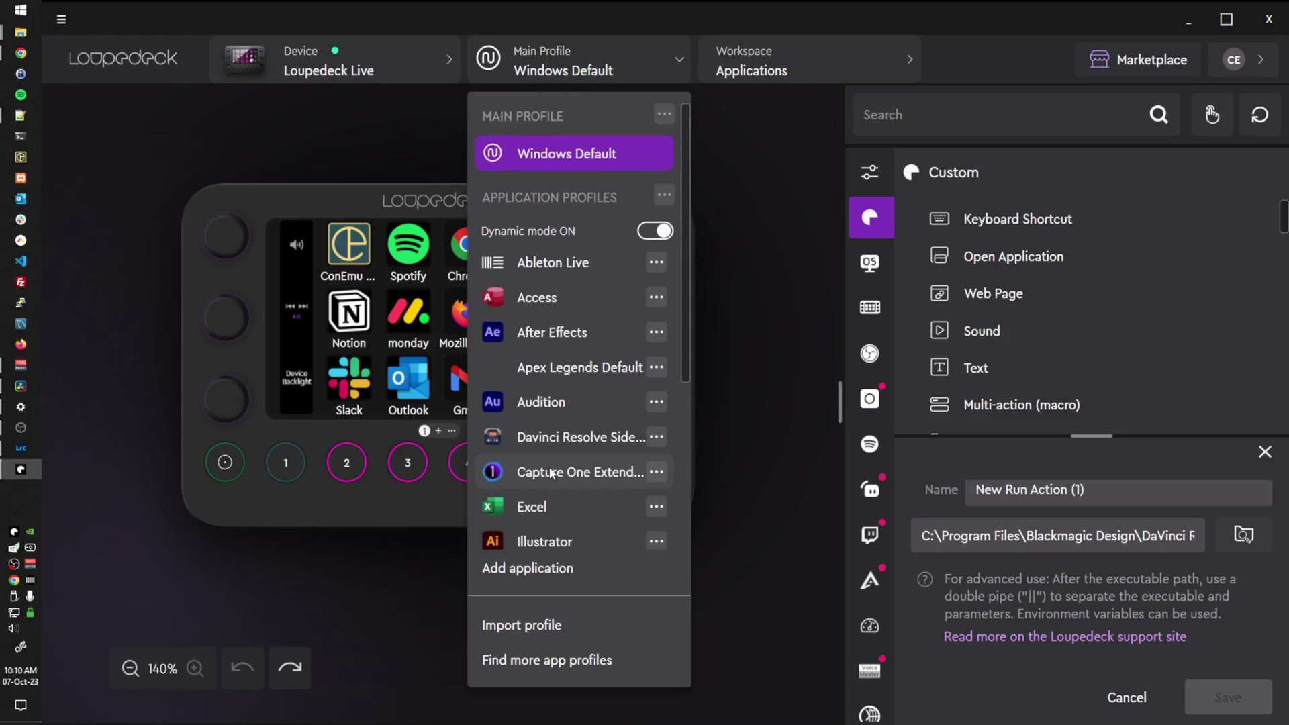
pyautogui.scroll(-4, 565, 401)
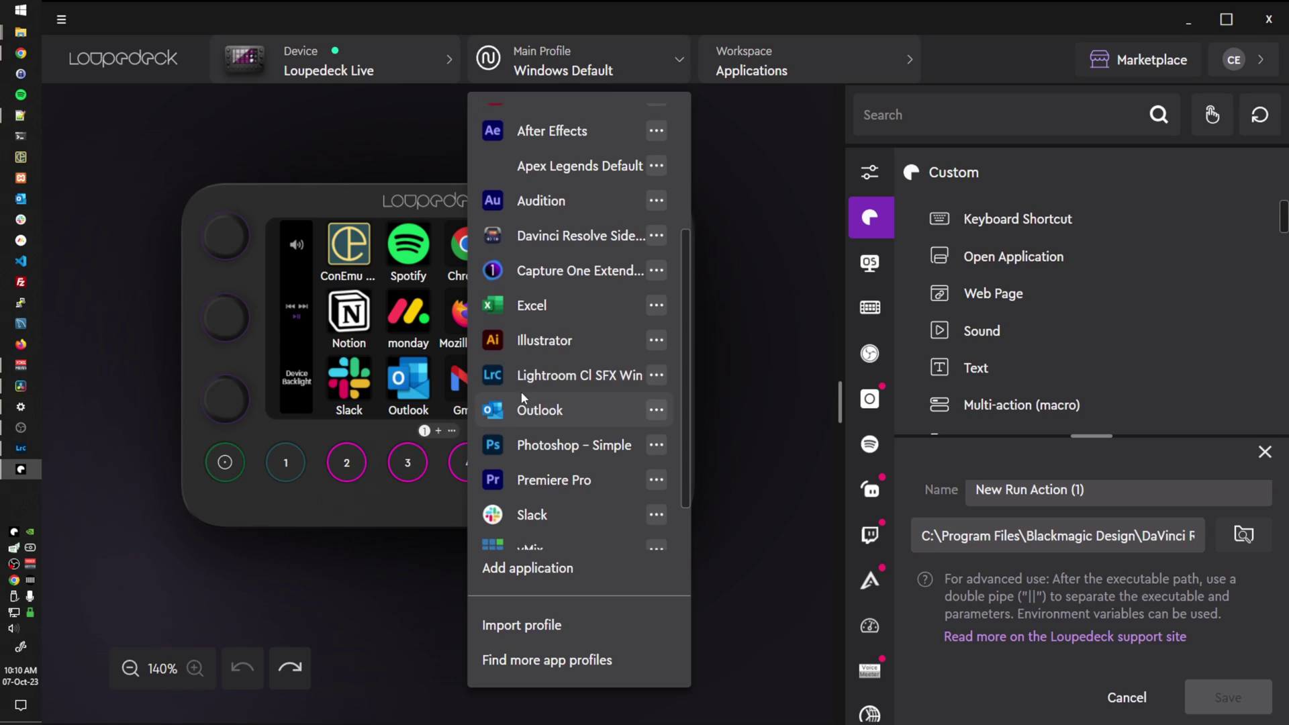
pyautogui.click(761, 294)
pyautogui.click(766, 54)
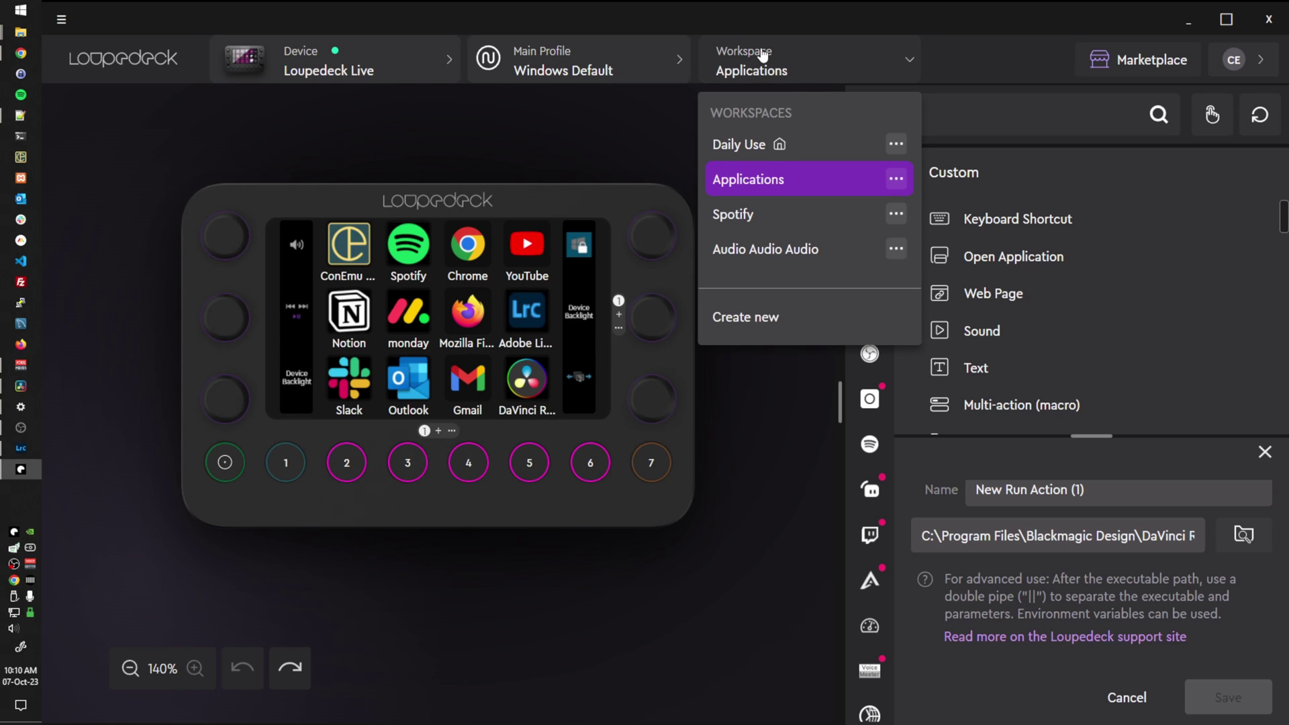
pyautogui.click(741, 221)
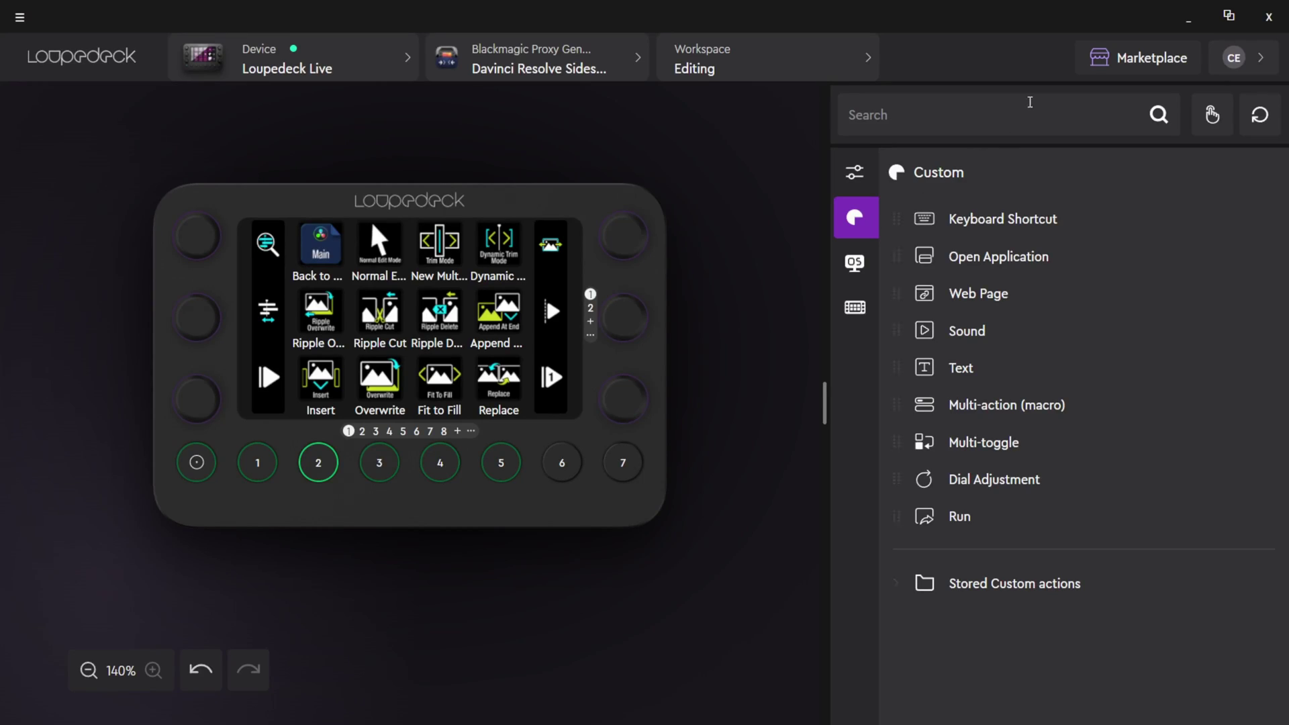
# Step: Browse the Marketplace's plugins for the console
pyautogui.click(1151, 62)
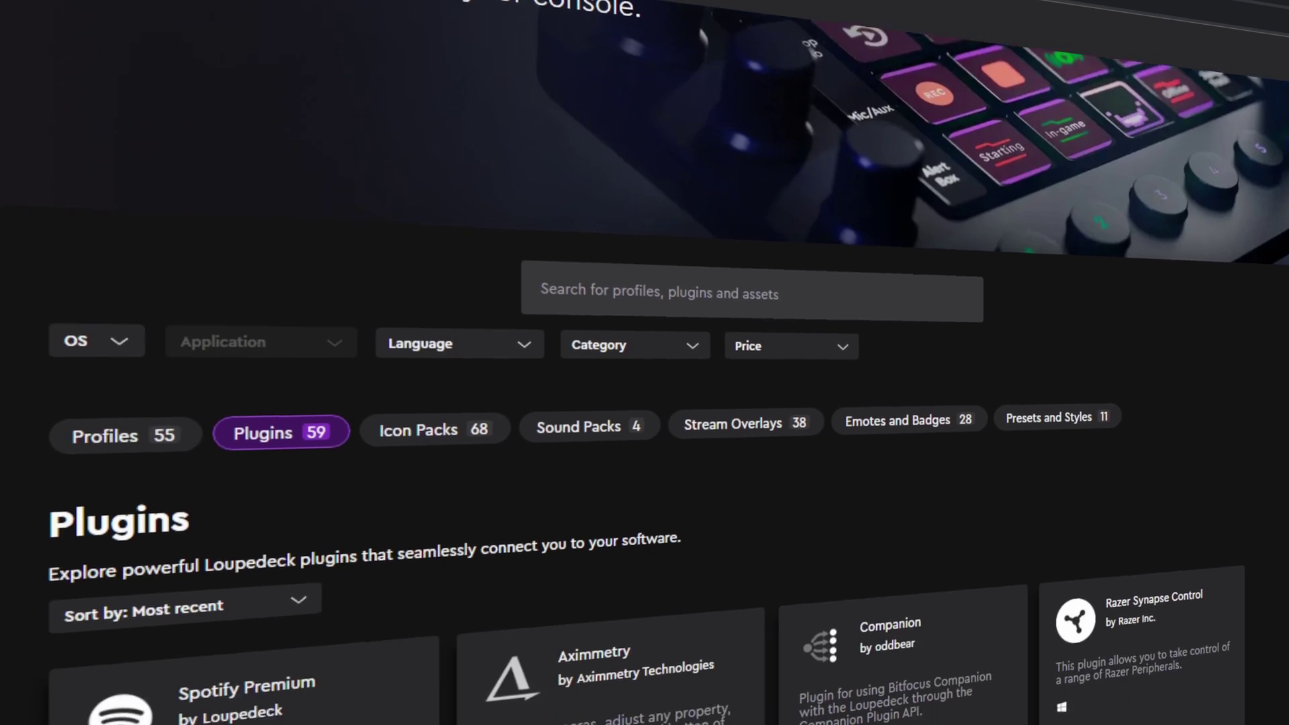
pyautogui.scroll(-10, 645, 403)
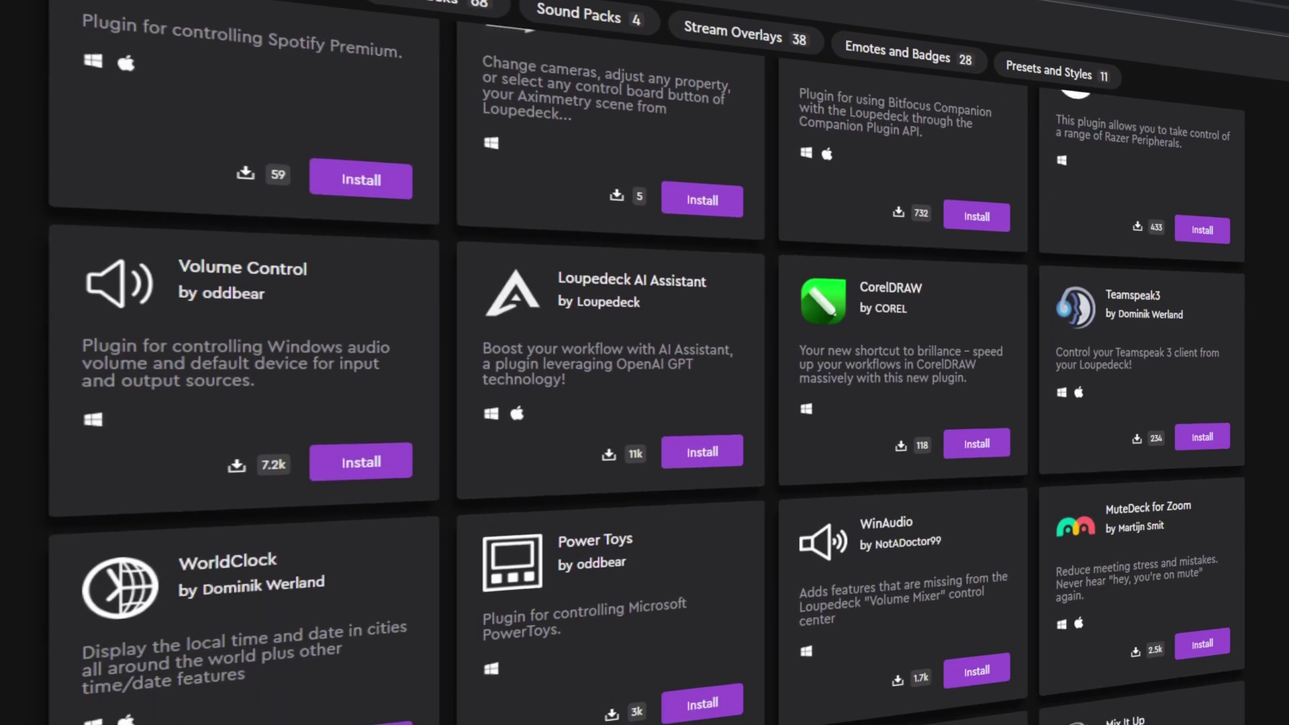
pyautogui.scroll(-10, 645, 403)
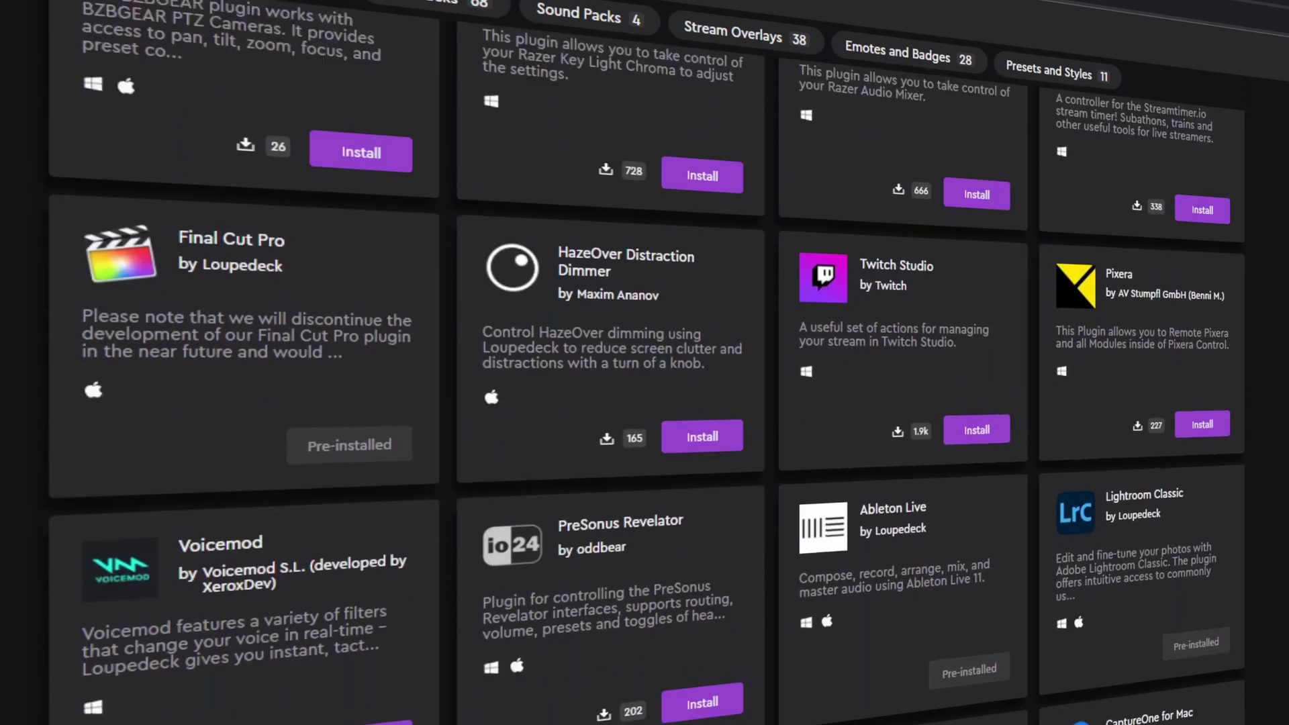
pyautogui.scroll(-6, 644, 403)
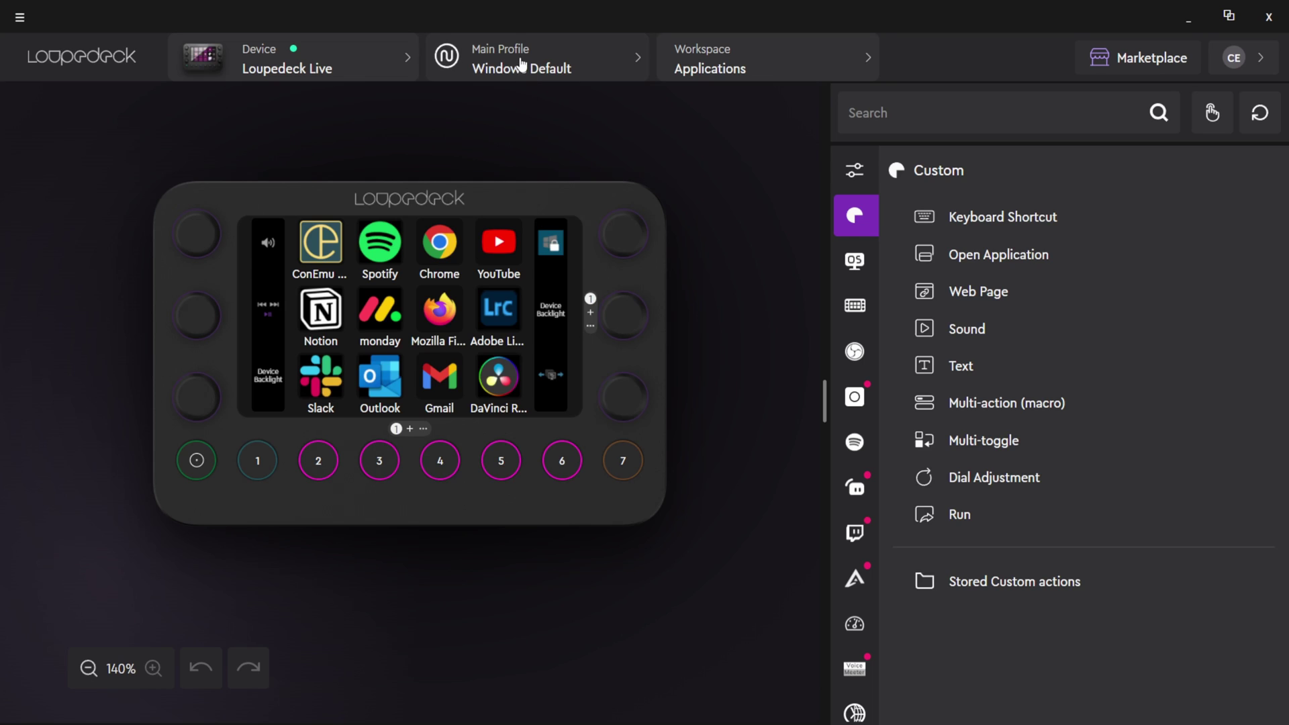
# Step: Switch from the Windows Default profile to the DaVinci Resolve application profile
pyautogui.click(522, 62)
pyautogui.scroll(-5, 514, 269)
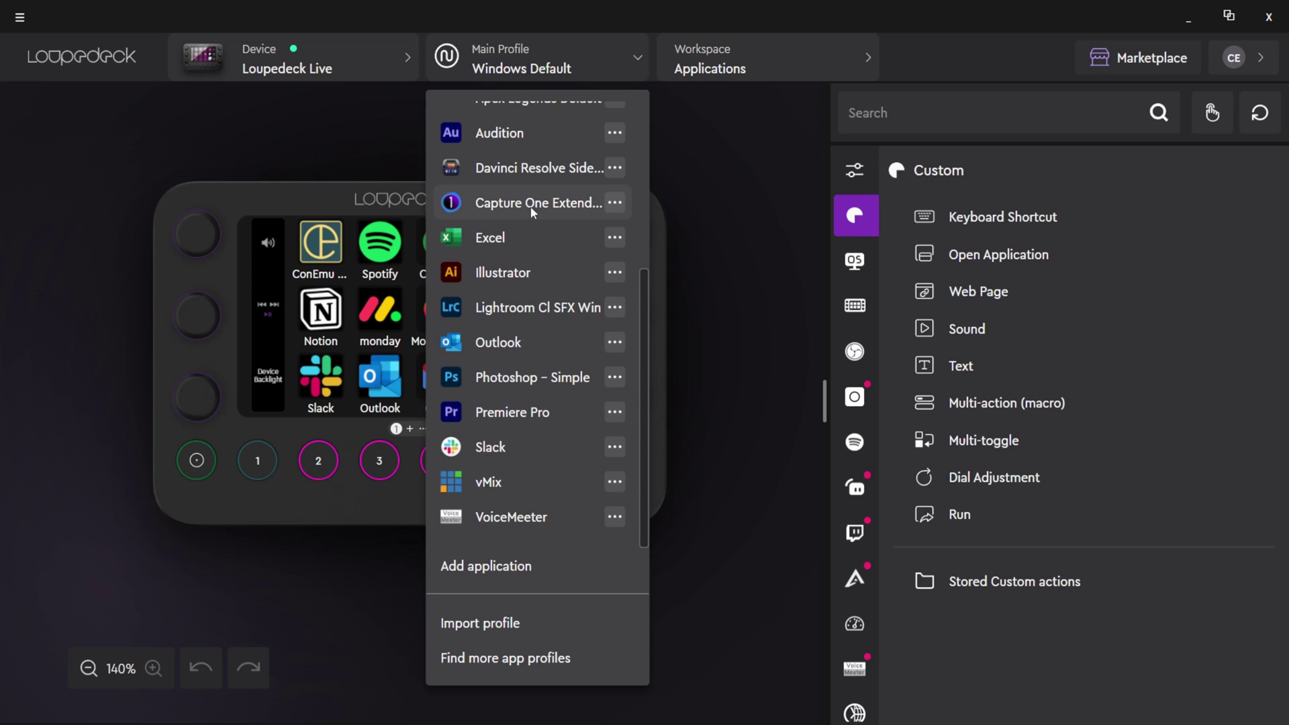
pyautogui.click(513, 169)
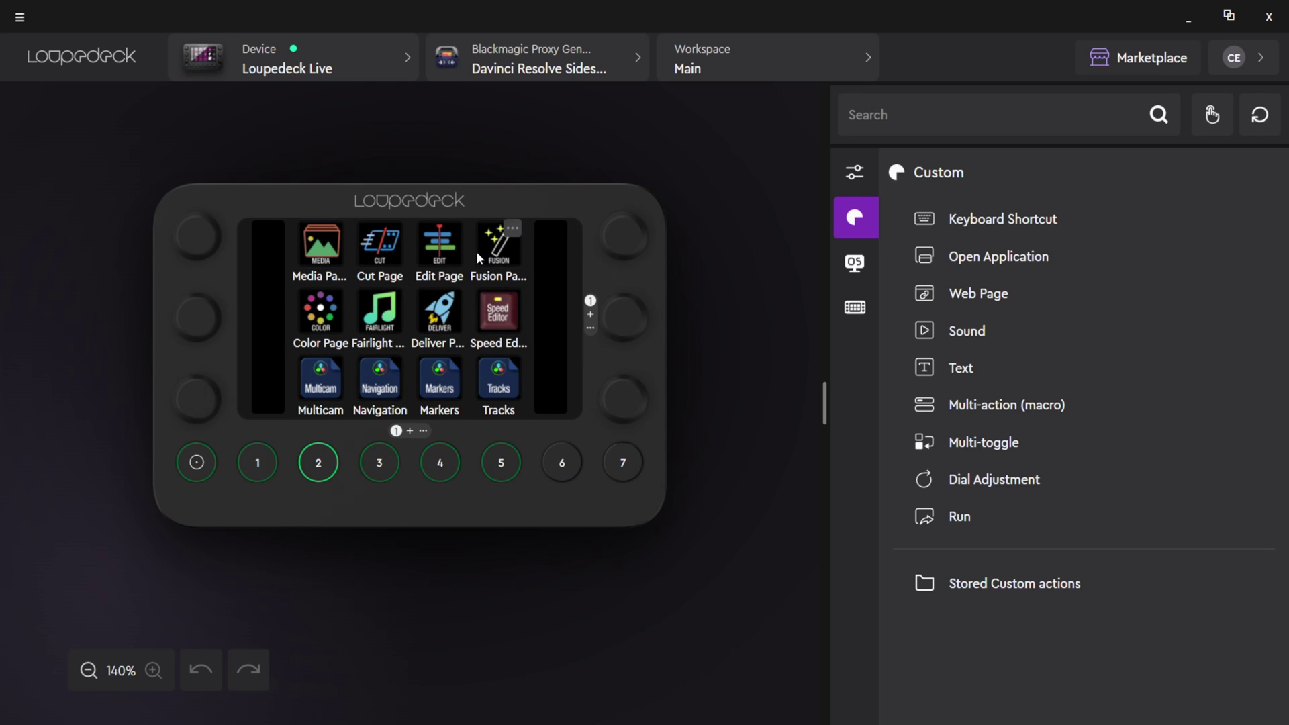
# Step: Examine the DaVinci Resolve profile's workspaces, including Media Management, Editing and Color Pages
pyautogui.click(264, 477)
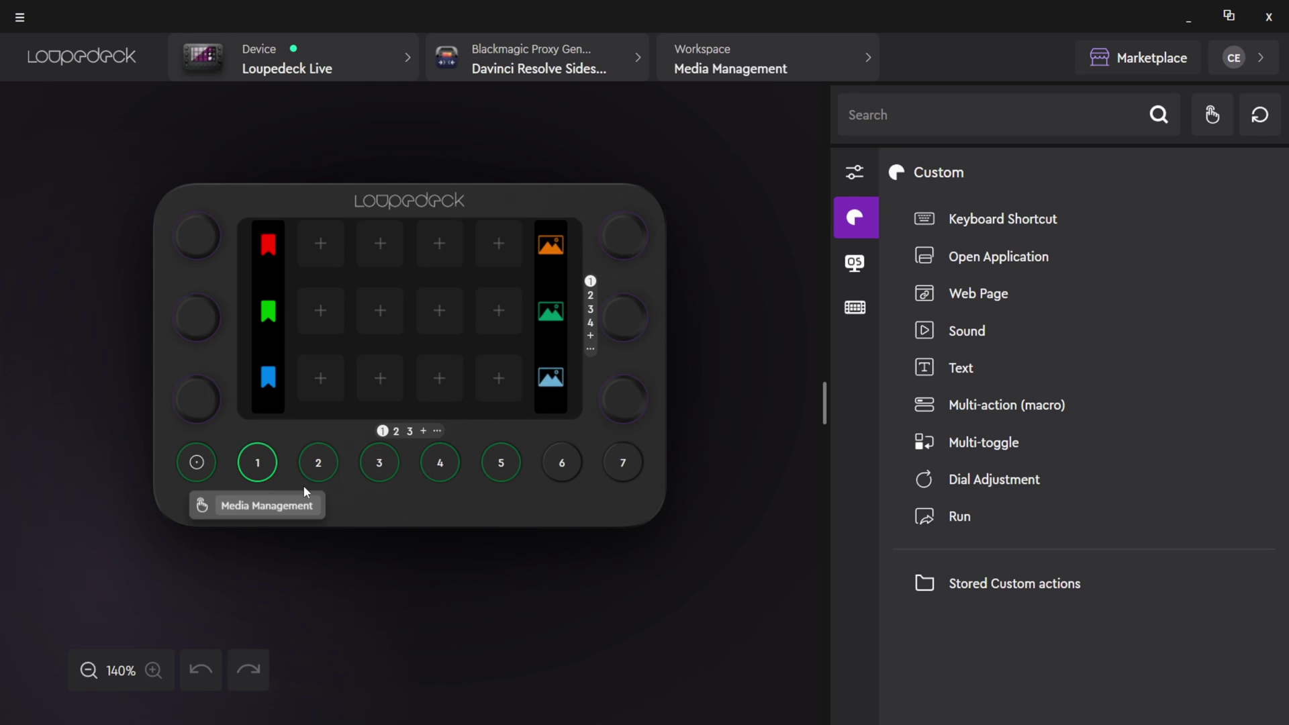
pyautogui.click(743, 78)
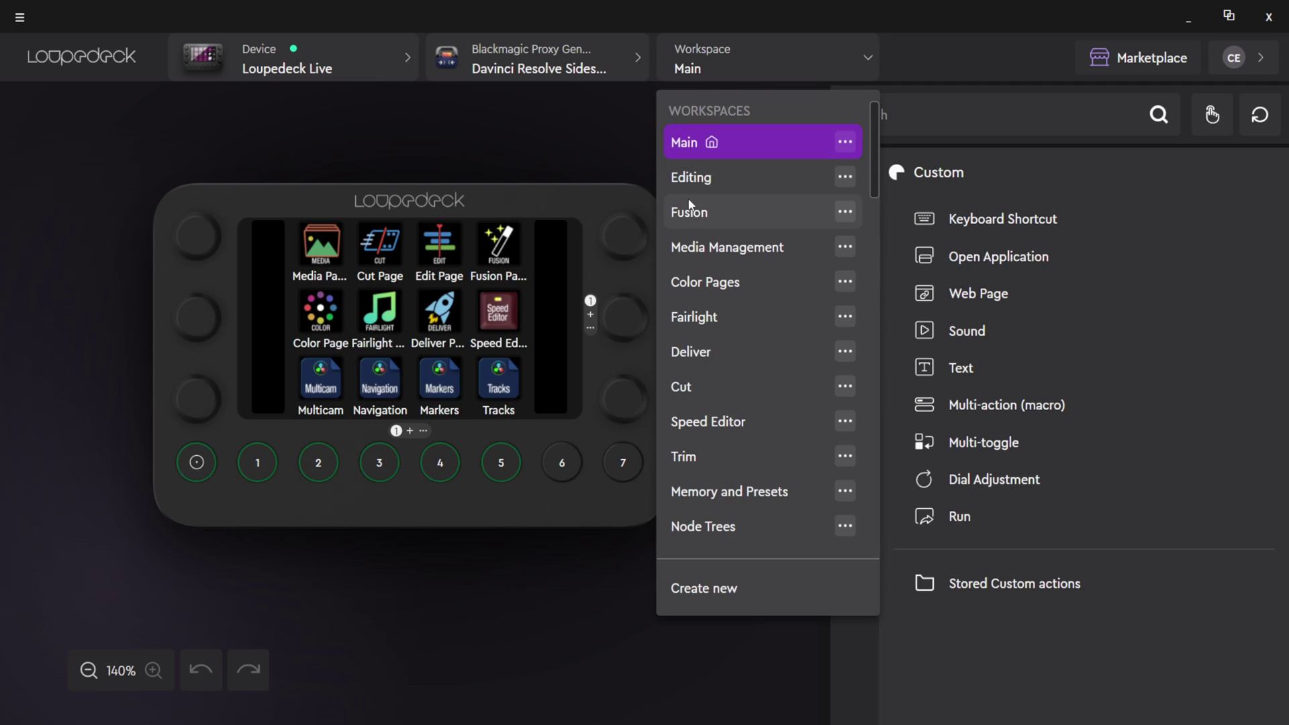
pyautogui.click(707, 383)
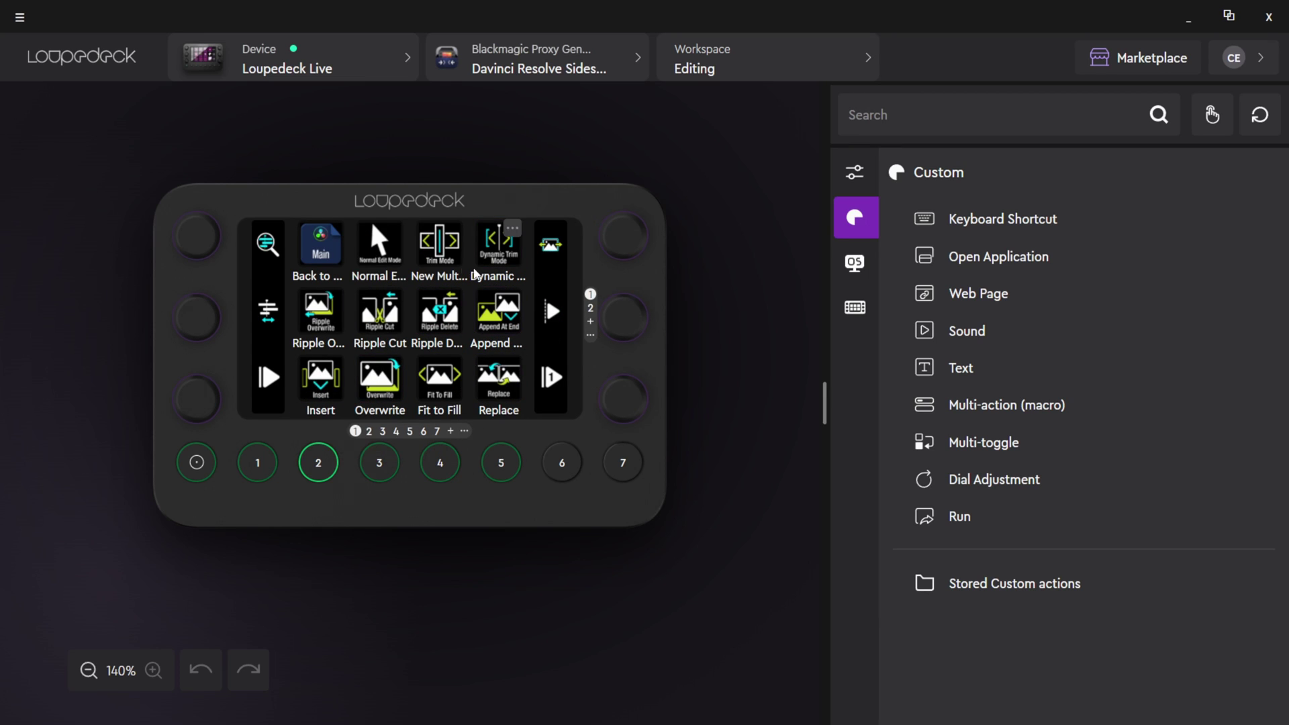
pyautogui.click(739, 62)
pyautogui.click(704, 282)
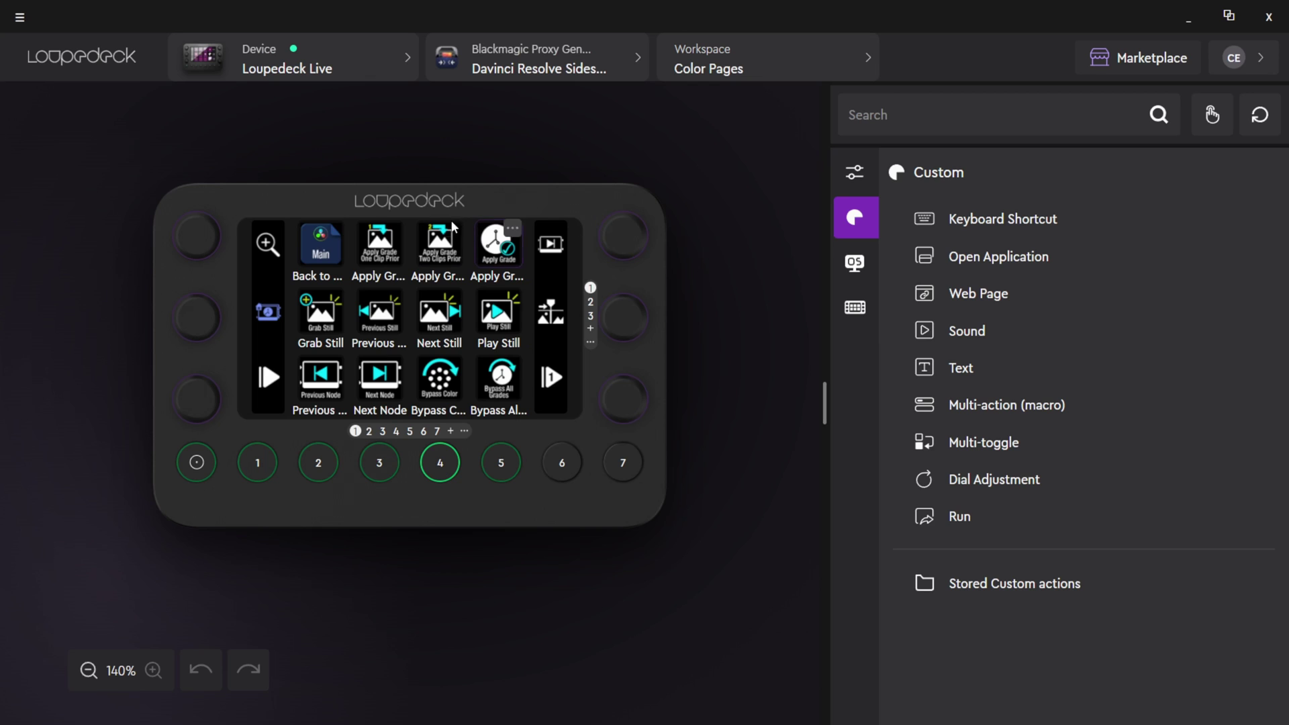
pyautogui.click(738, 62)
pyautogui.scroll(-5, 724, 252)
pyautogui.scroll(-5, 714, 420)
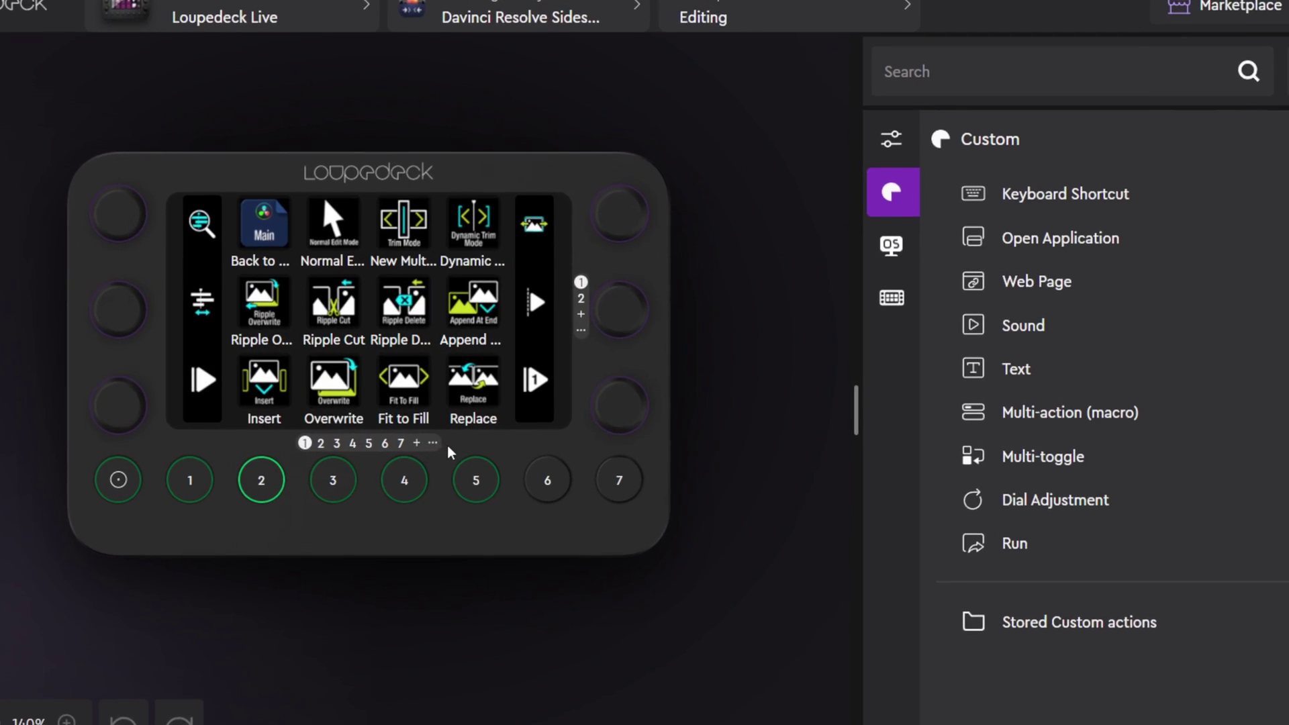
# Step: Go through touch button pages 2 to 7 of the Editing workspace to examine their assigned actions
pyautogui.click(314, 445)
pyautogui.click(329, 445)
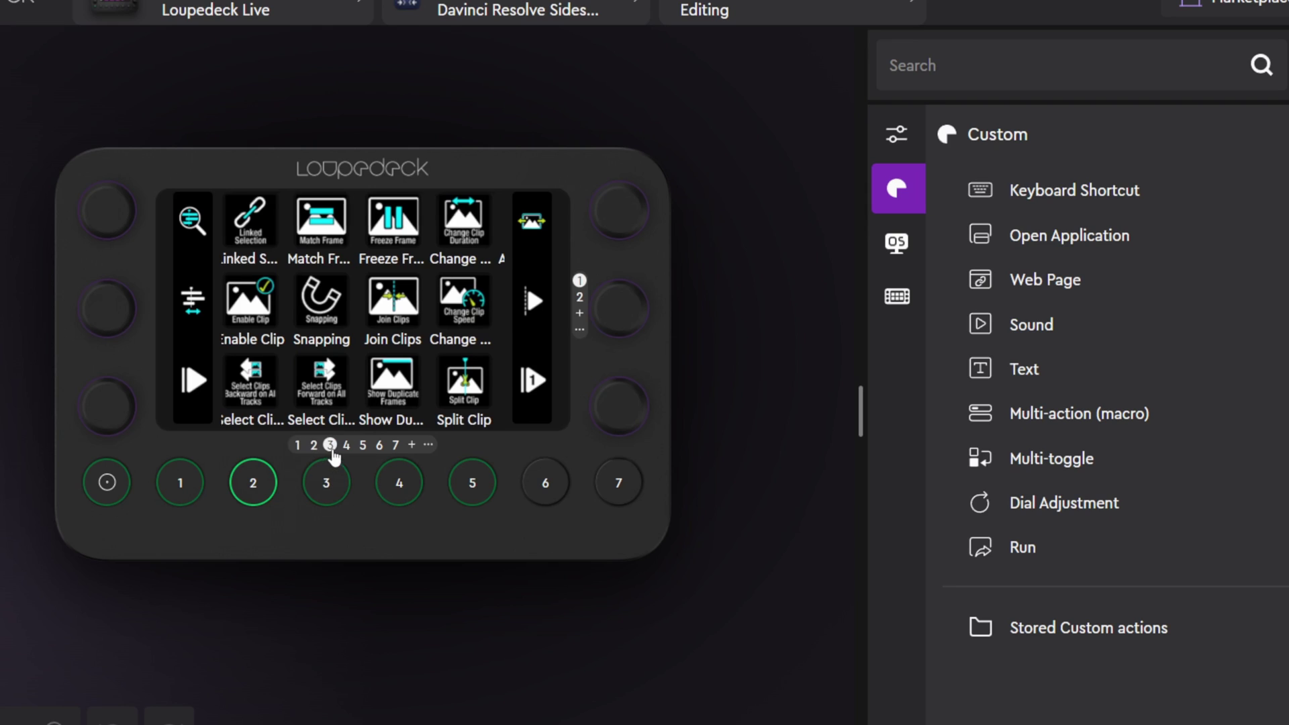
pyautogui.click(347, 445)
pyautogui.click(363, 445)
pyautogui.click(378, 445)
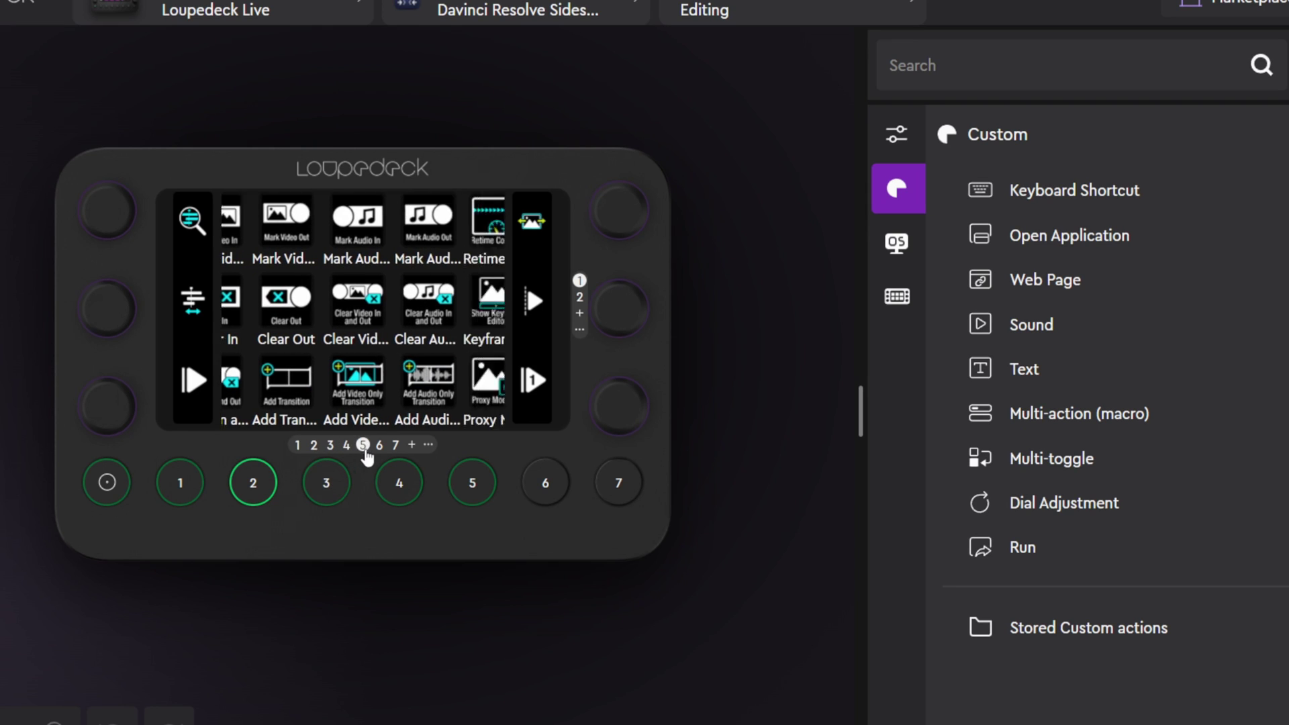
pyautogui.click(396, 445)
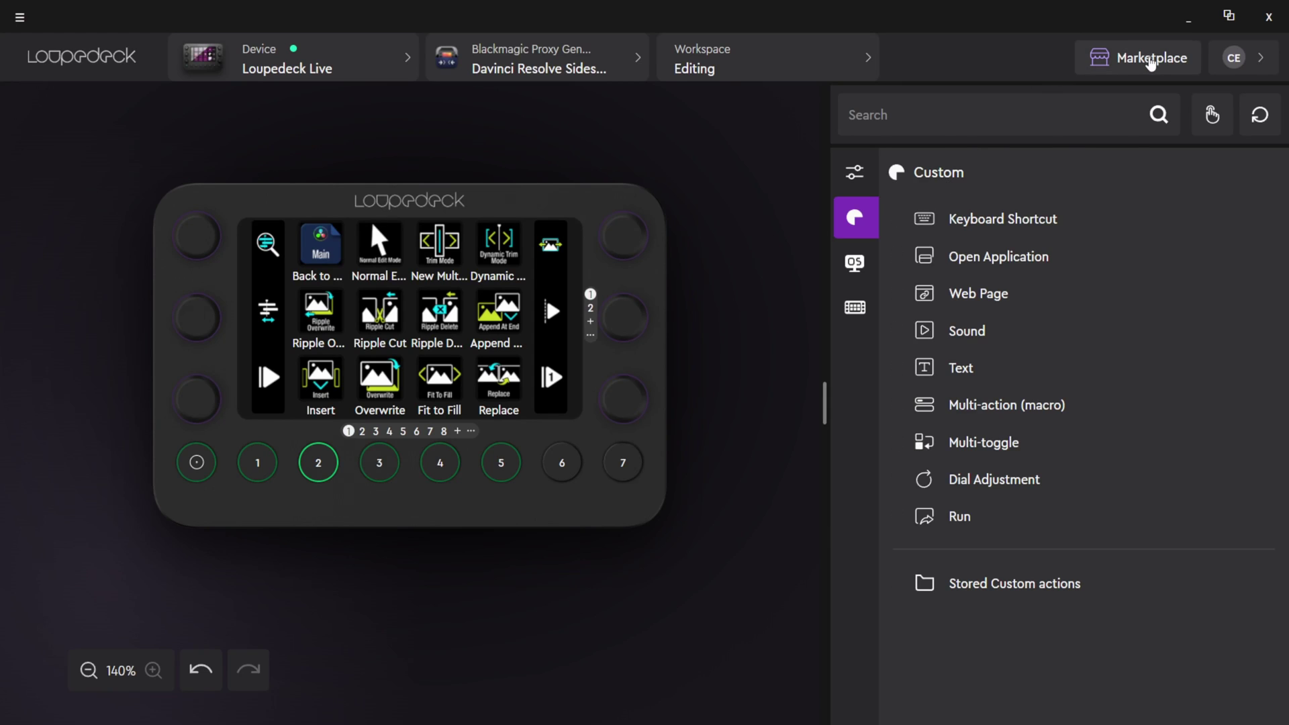
# Step: Return to the Marketplace and look further through its plugin catalogue, sorted by most recent
pyautogui.click(1142, 55)
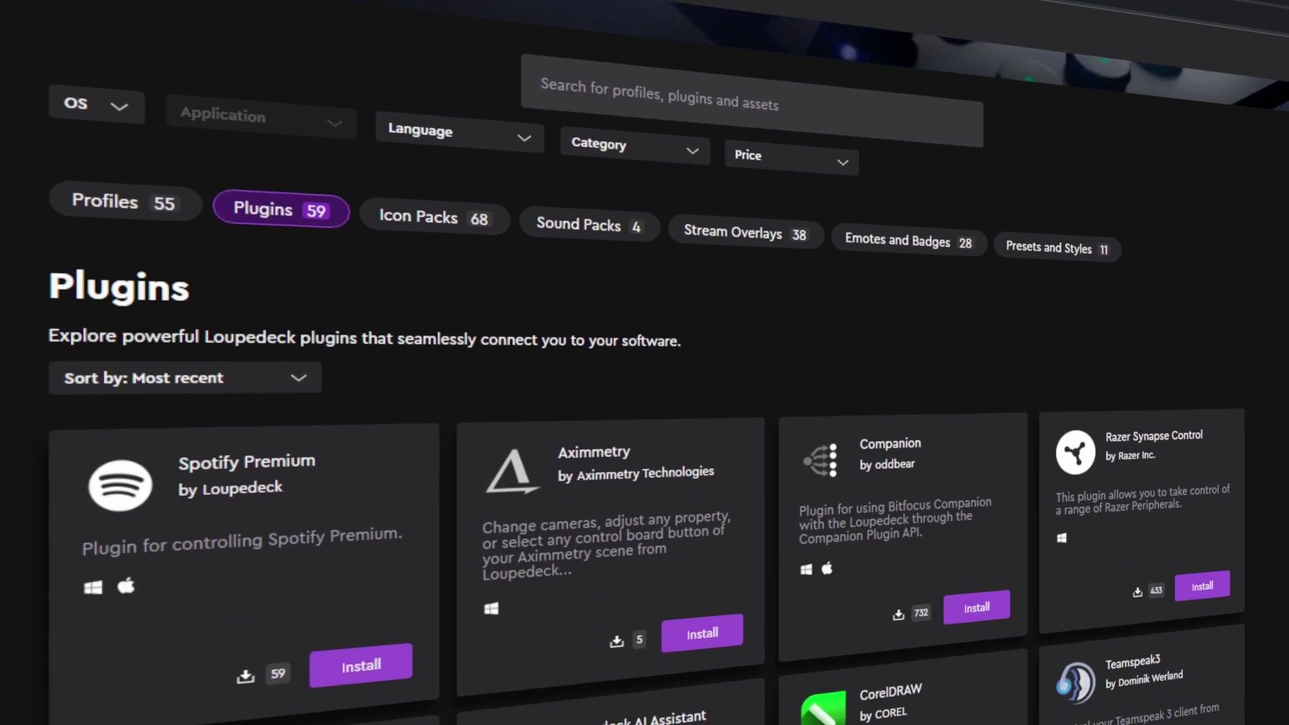
pyautogui.scroll(-10, 645, 403)
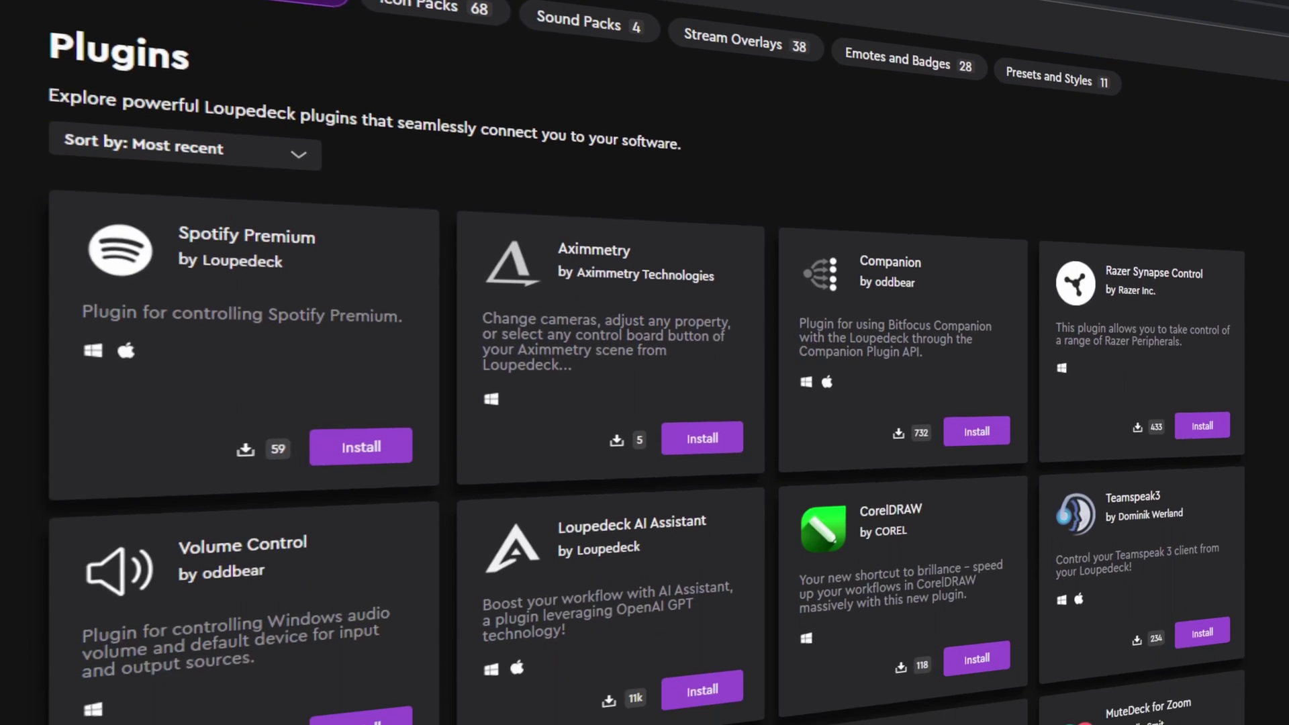
pyautogui.scroll(-10, 645, 403)
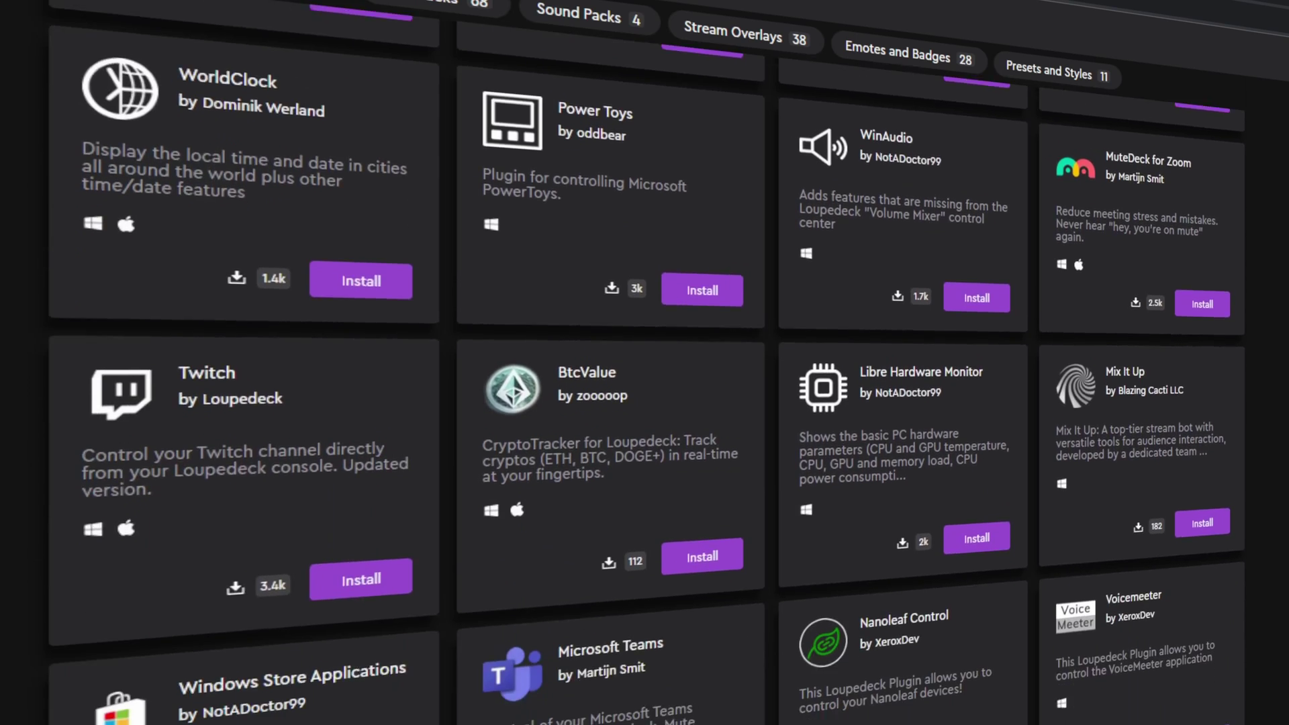
pyautogui.scroll(-20, 645, 403)
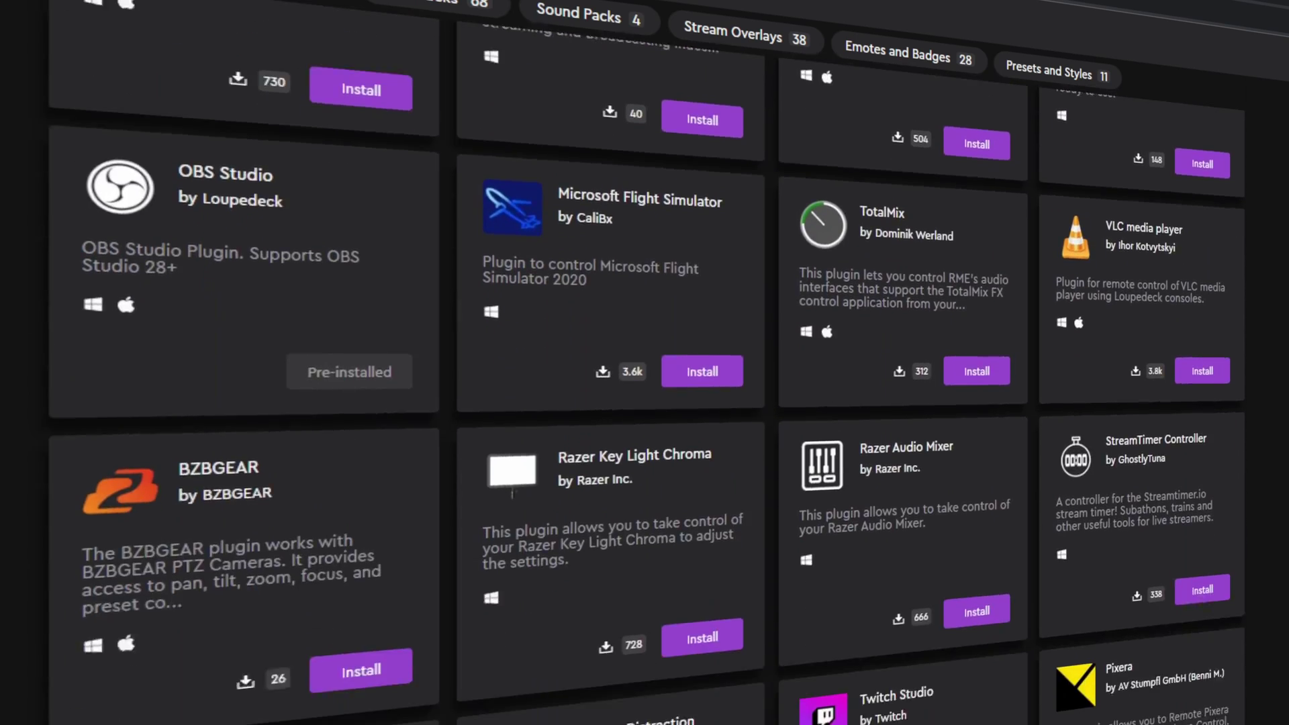
pyautogui.scroll(-15, 644, 402)
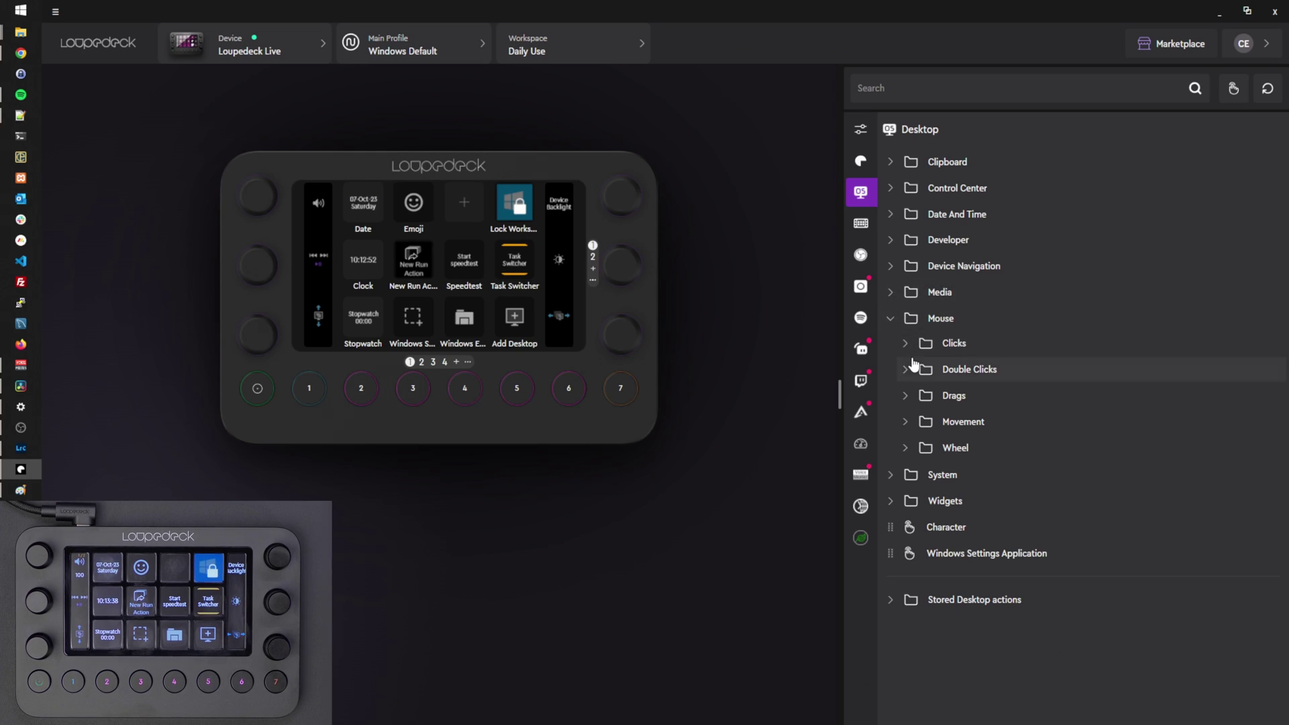
# Step: Examine the Double Clicks and Drags actions in the Mouse group of the Desktop actions
pyautogui.click(906, 370)
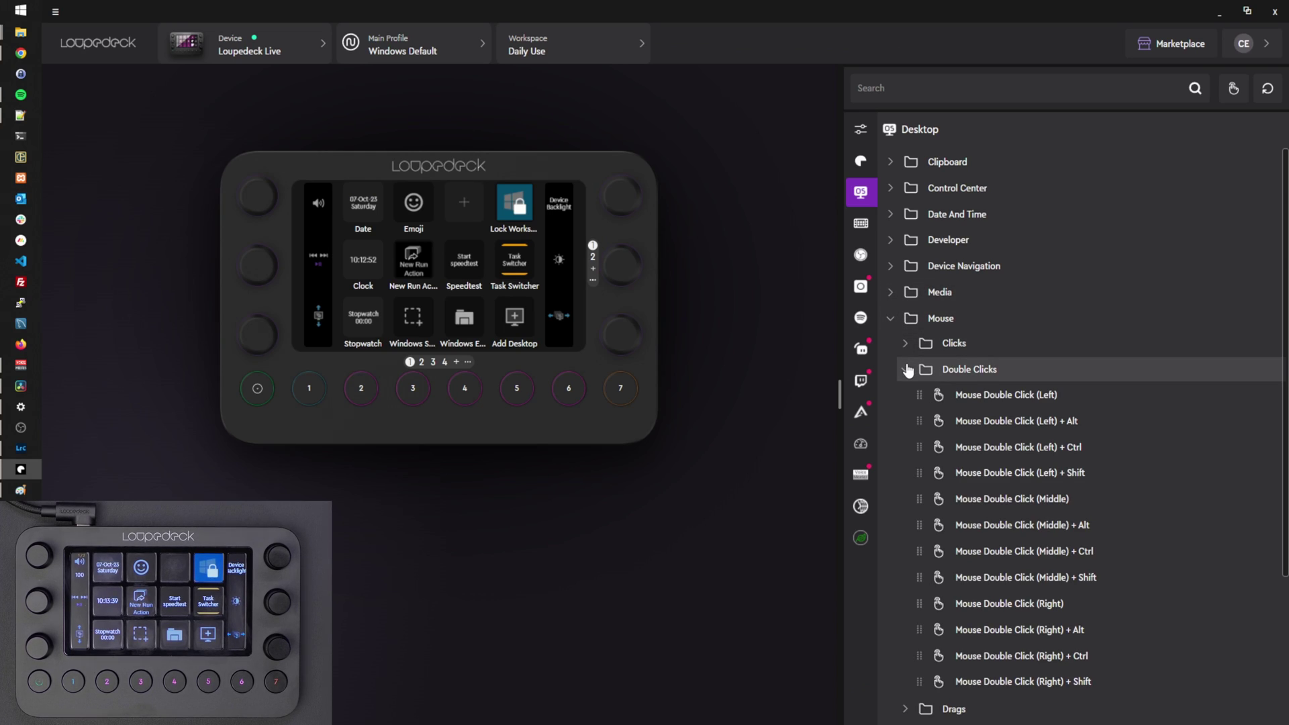
pyautogui.click(906, 369)
pyautogui.click(907, 396)
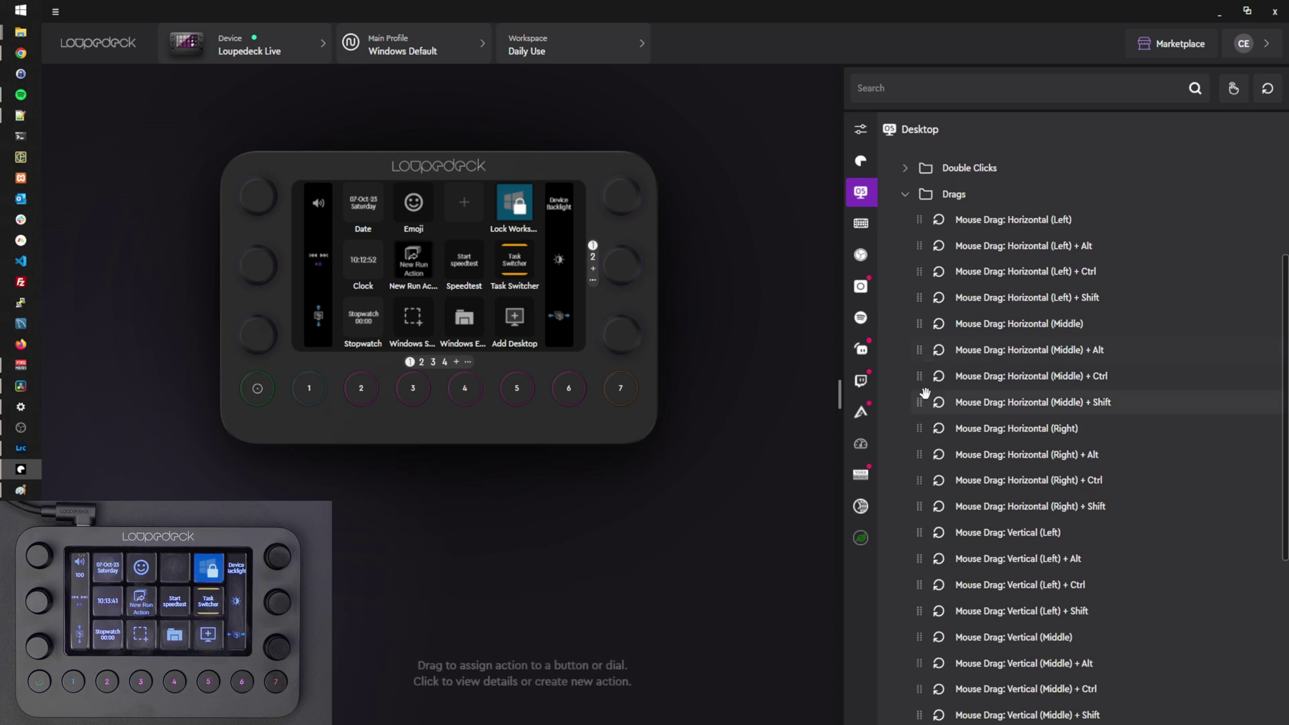
# Step: Add a fifth touch button page and place the Mouse Drag: Horizontal (Left) action on a dial of a third dial page
pyautogui.click(456, 362)
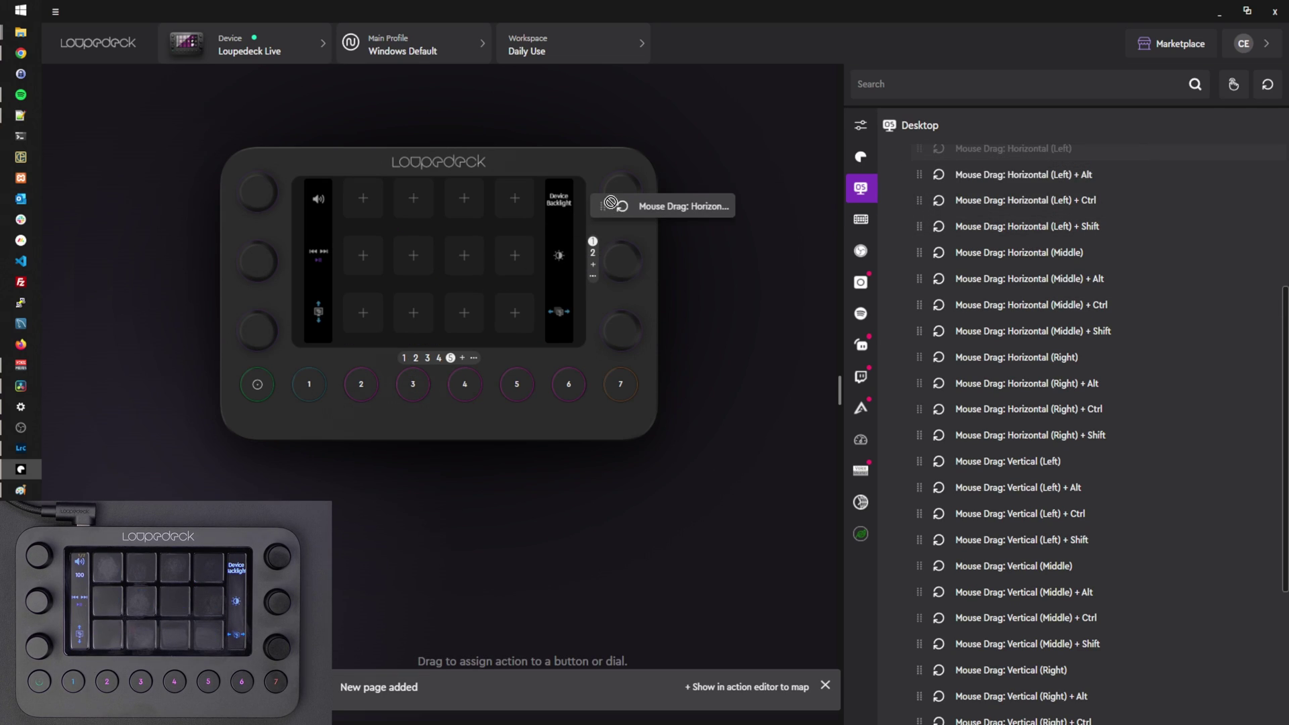
pyautogui.moveTo(617, 201); pyautogui.dragTo(597, 278)
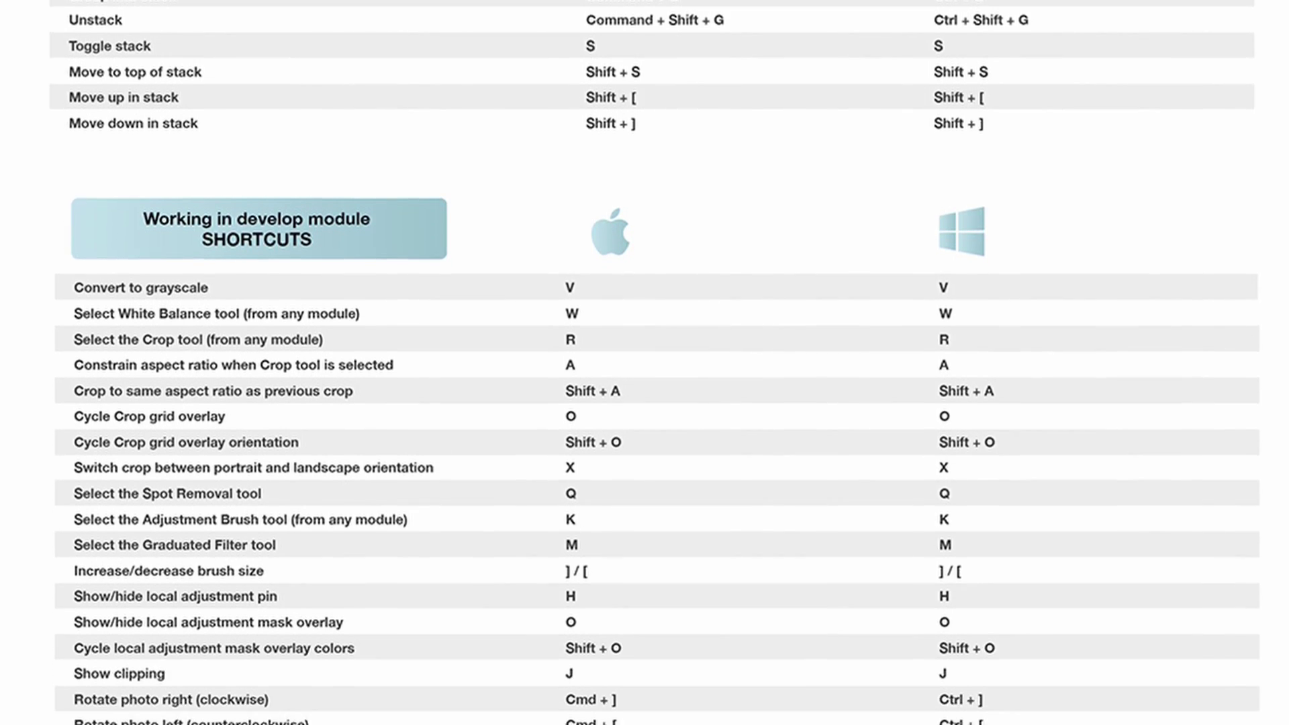
pyautogui.write('e.com')
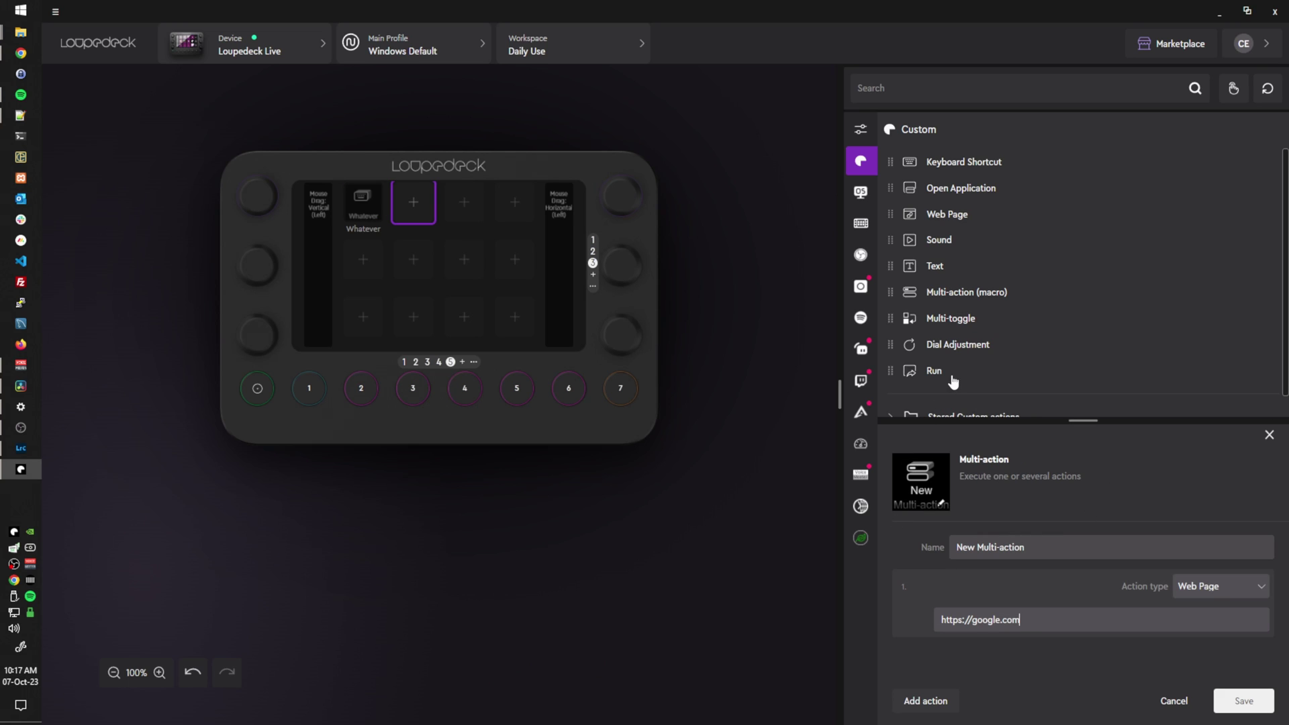
pyautogui.click(929, 702)
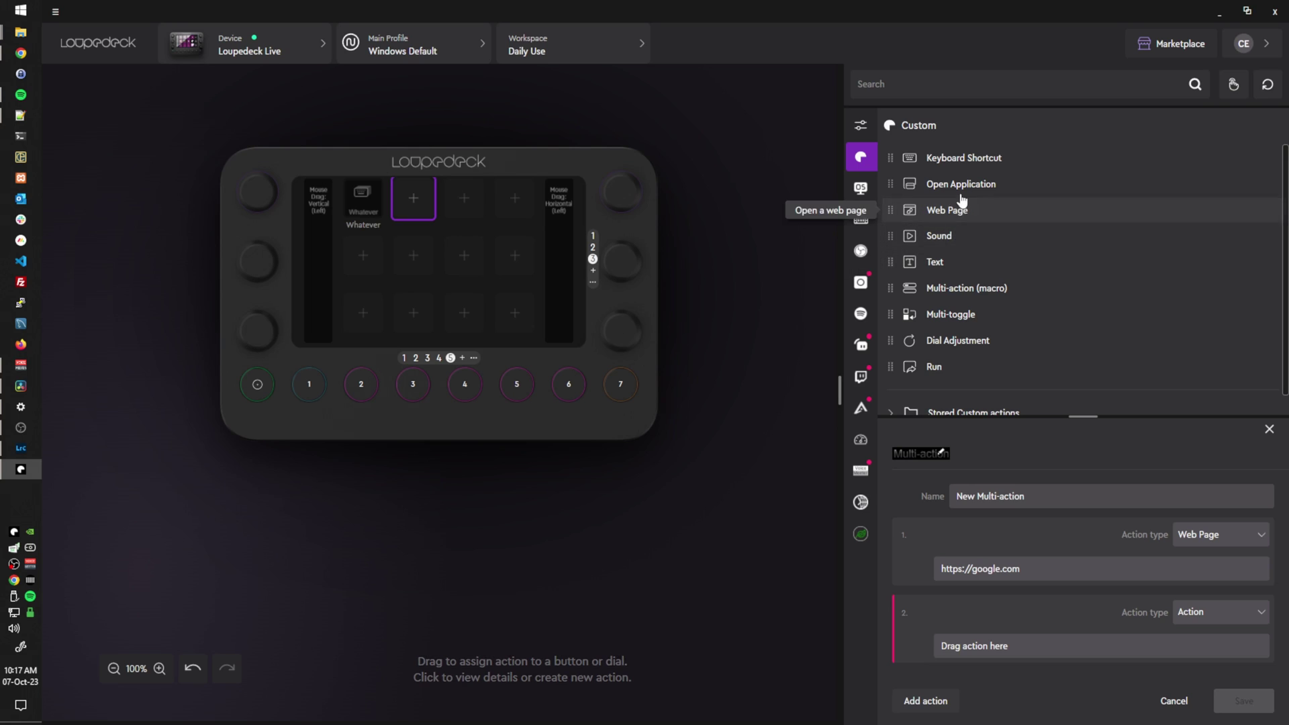
pyautogui.moveTo(960, 186); pyautogui.dragTo(1040, 553)
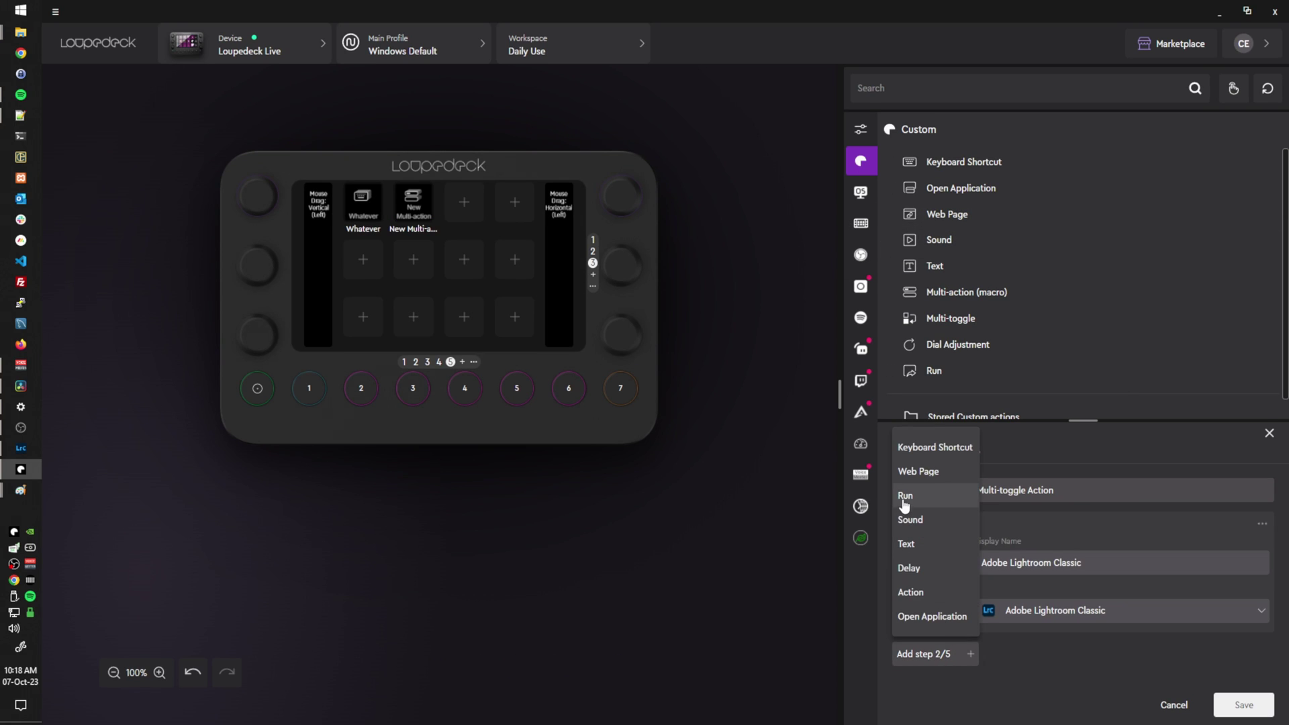
# Step: Add a second step to the multi-toggle action after the Adobe Lightroom Classic step
pyautogui.click(938, 483)
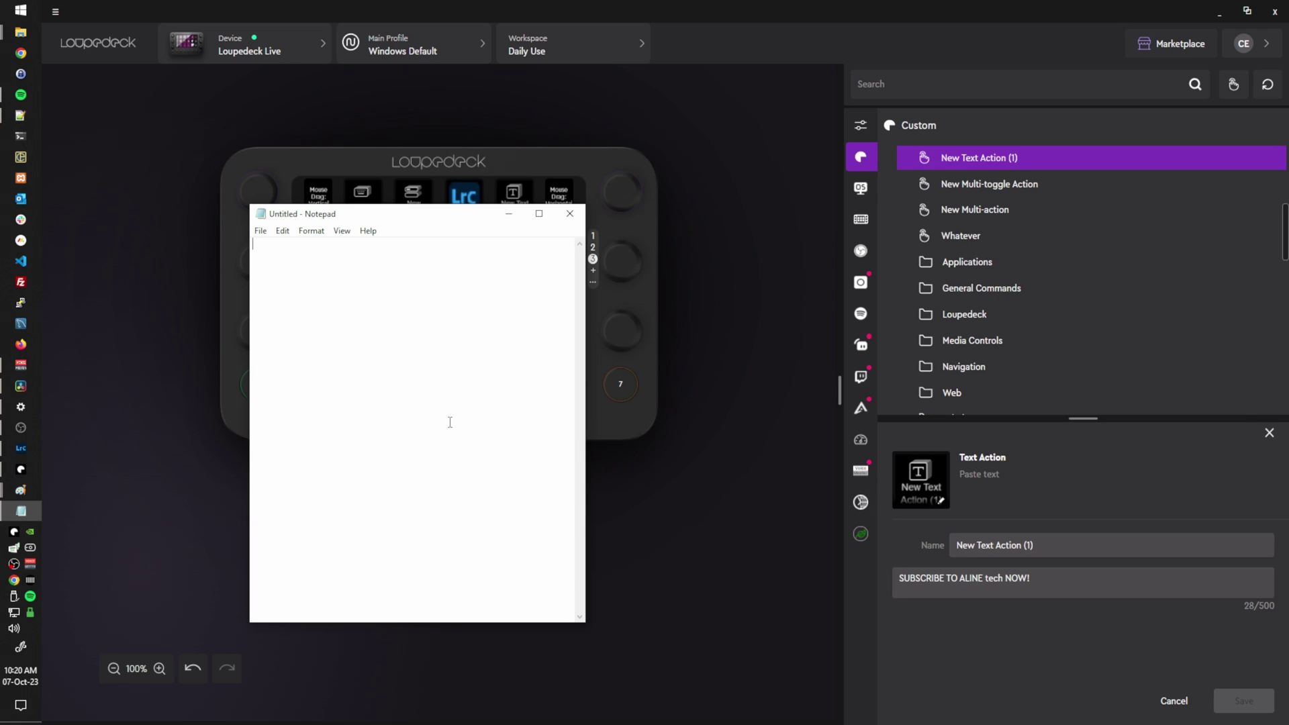
# Step: Paste the text action's "SUBSCRIBE TO ALINE tech NOW!" repeatedly into the blank Notepad document
pyautogui.hotkey('ctrl', 'v')
pyautogui.hotkey('ctrl', 'v')
pyautogui.hotkey('ctrl', 'v')
pyautogui.hotkey('ctrl', 'v')
pyautogui.hotkey('ctrl', 'v')
pyautogui.hotkey('ctrl', 'v')
pyautogui.hotkey('ctrl', 'v')
pyautogui.hotkey('ctrl', 'v')
pyautogui.hotkey('ctrl', 'v')
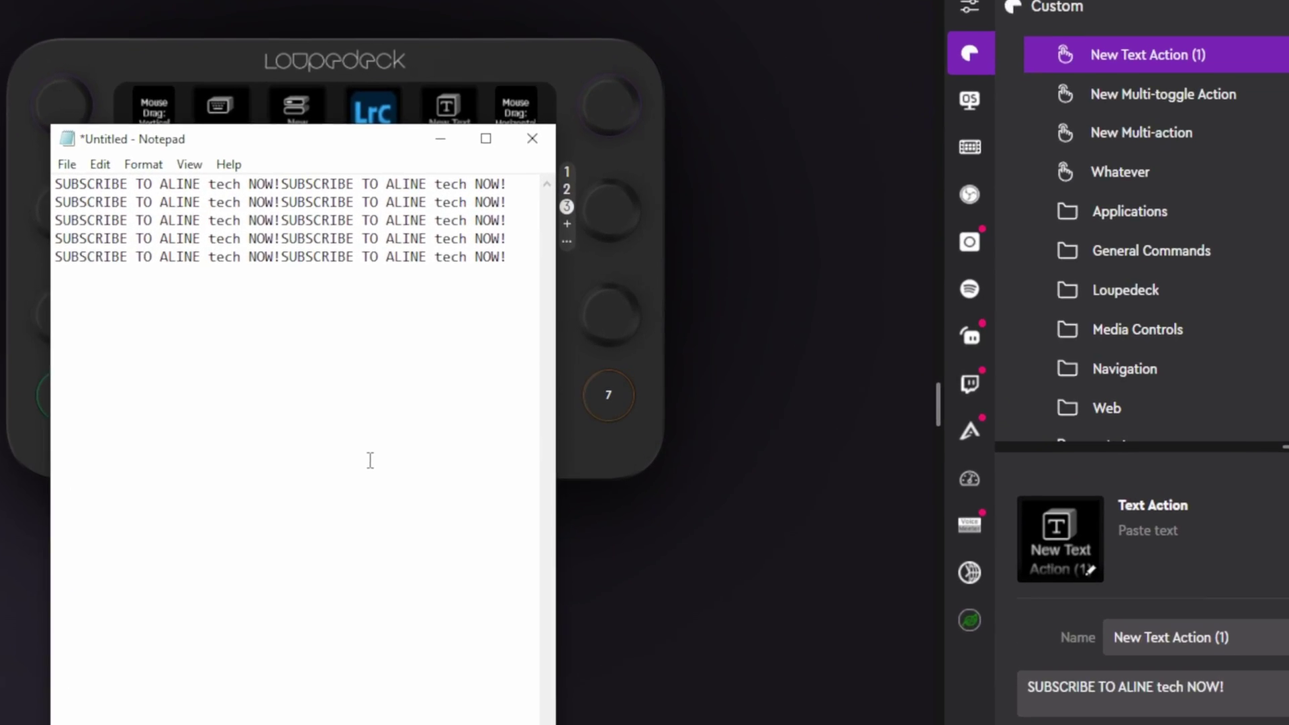
pyautogui.write('SUBSCRIBE TO ALINE tech NOW!')
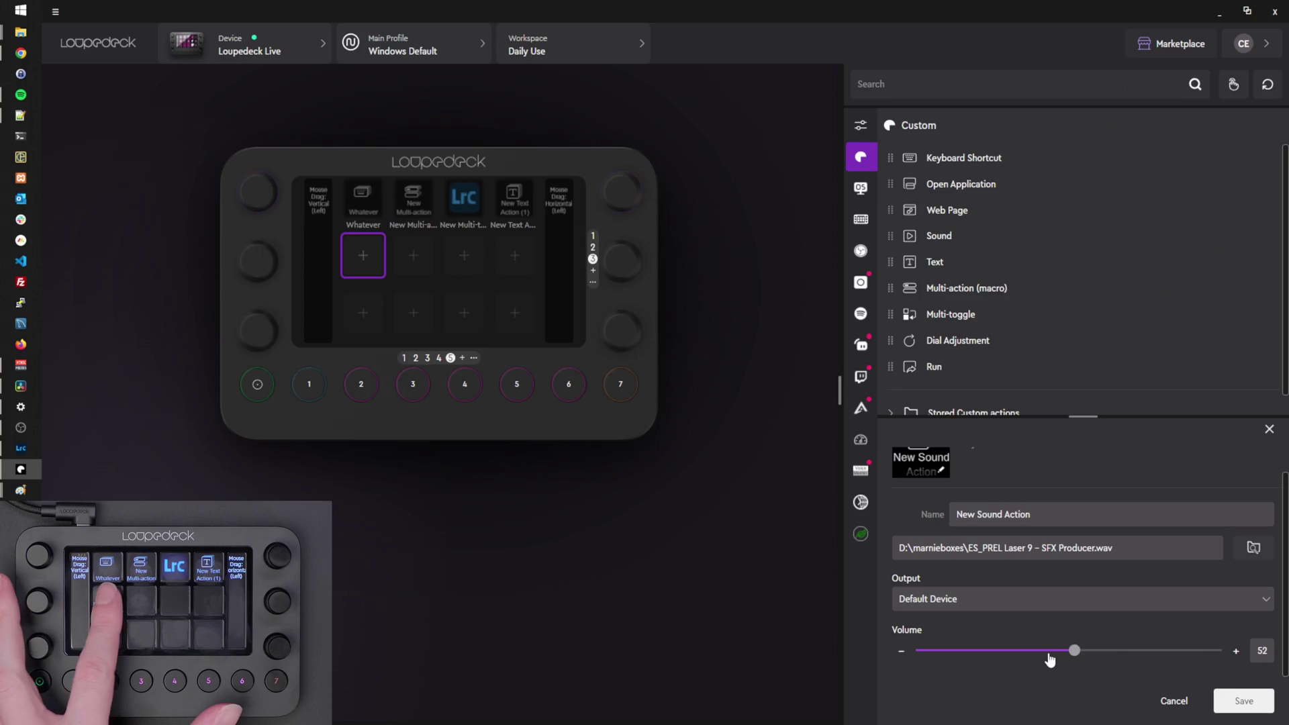
# Step: Set the new sound action's volume to 100 and save the action
pyautogui.moveTo(1073, 650); pyautogui.dragTo(1216, 650)
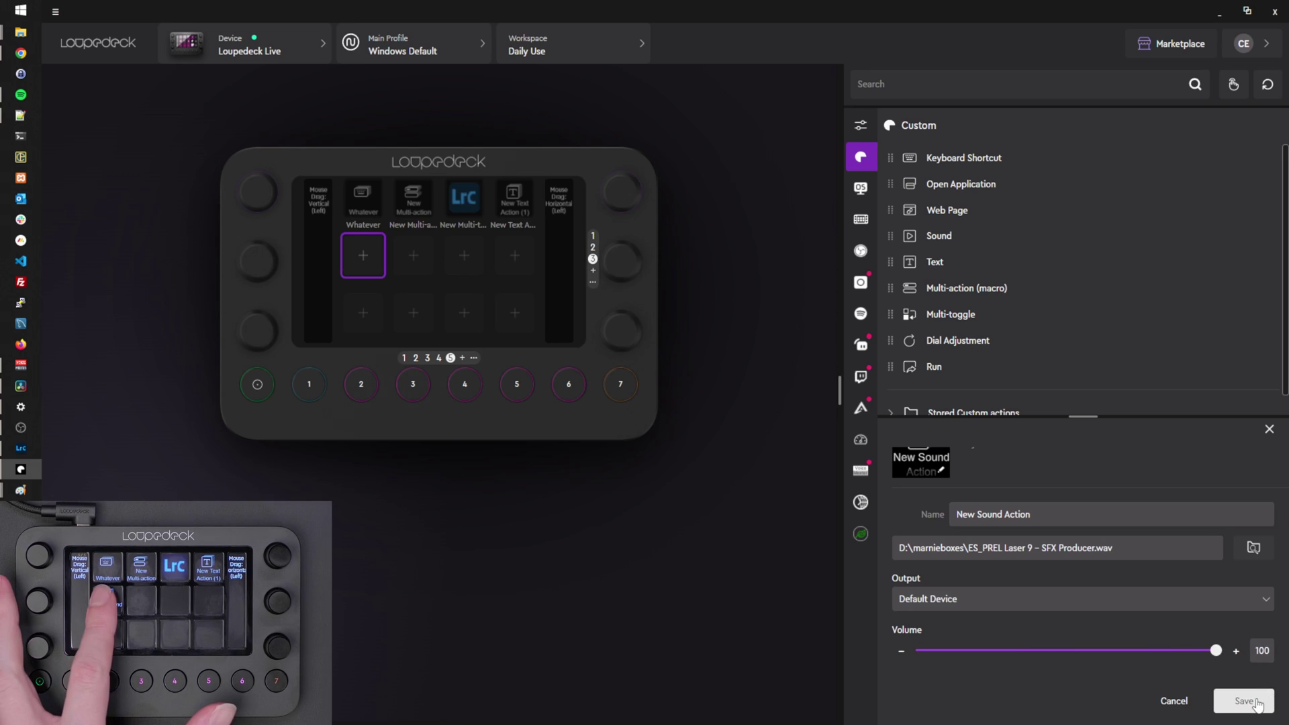
pyautogui.click(1217, 698)
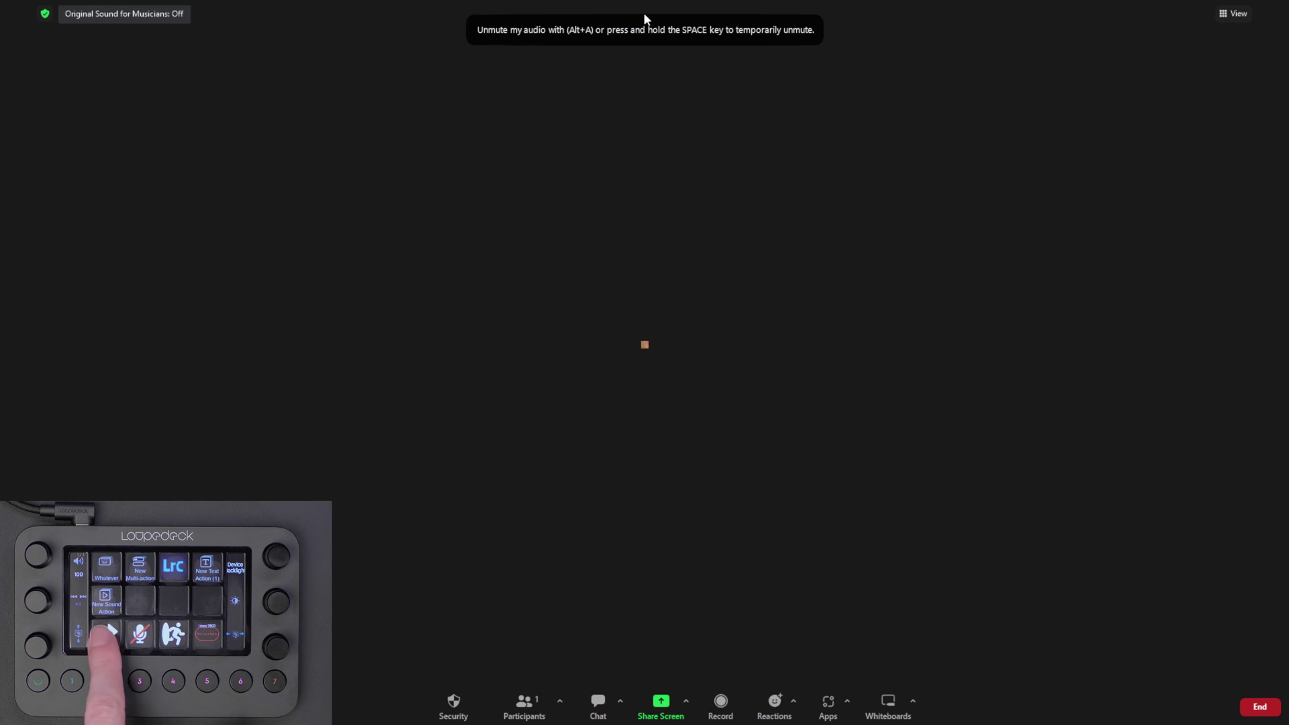
pyautogui.hotkey('alt', 's')
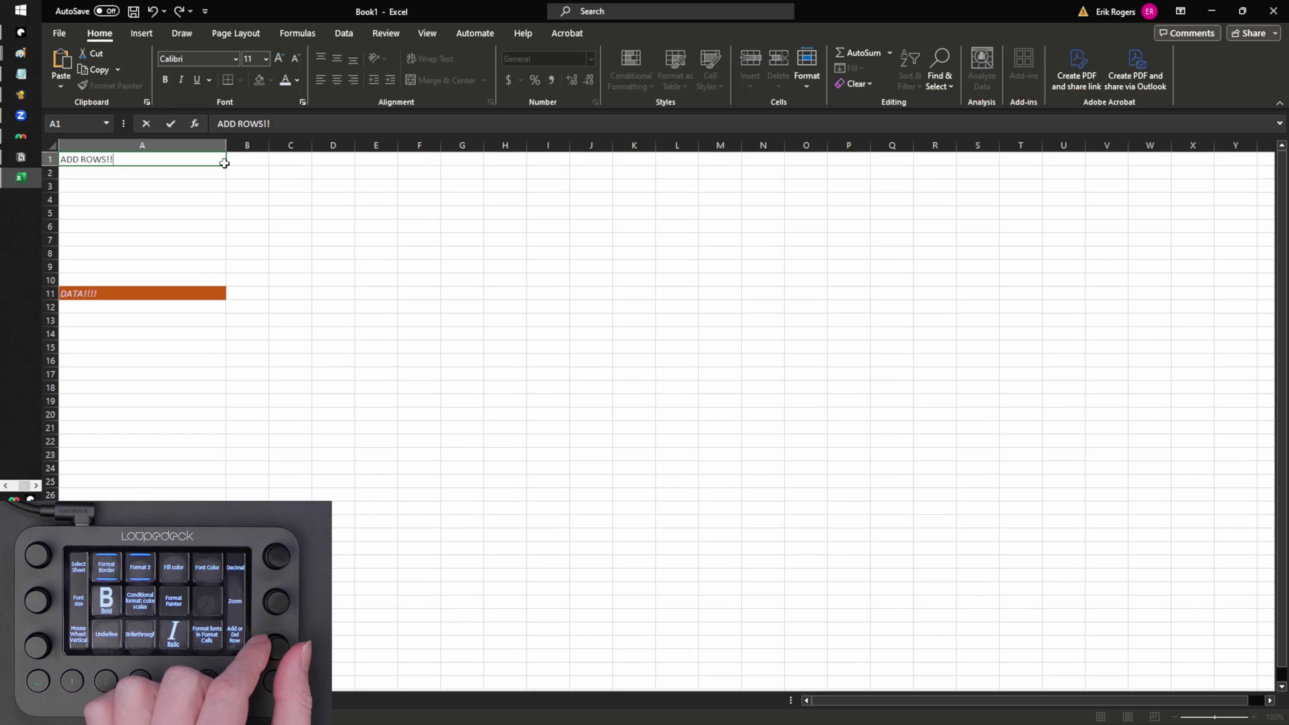
# Step: Switch to the Excel workbook and insert rows above the DATA!!!! row
pyautogui.hotkey('ctrl', 'shift', '+')
pyautogui.hotkey('ctrl', 'shift', '+')
pyautogui.hotkey('ctrl', 'shift', '+')
pyautogui.hotkey('ctrl', 'shift', '+')
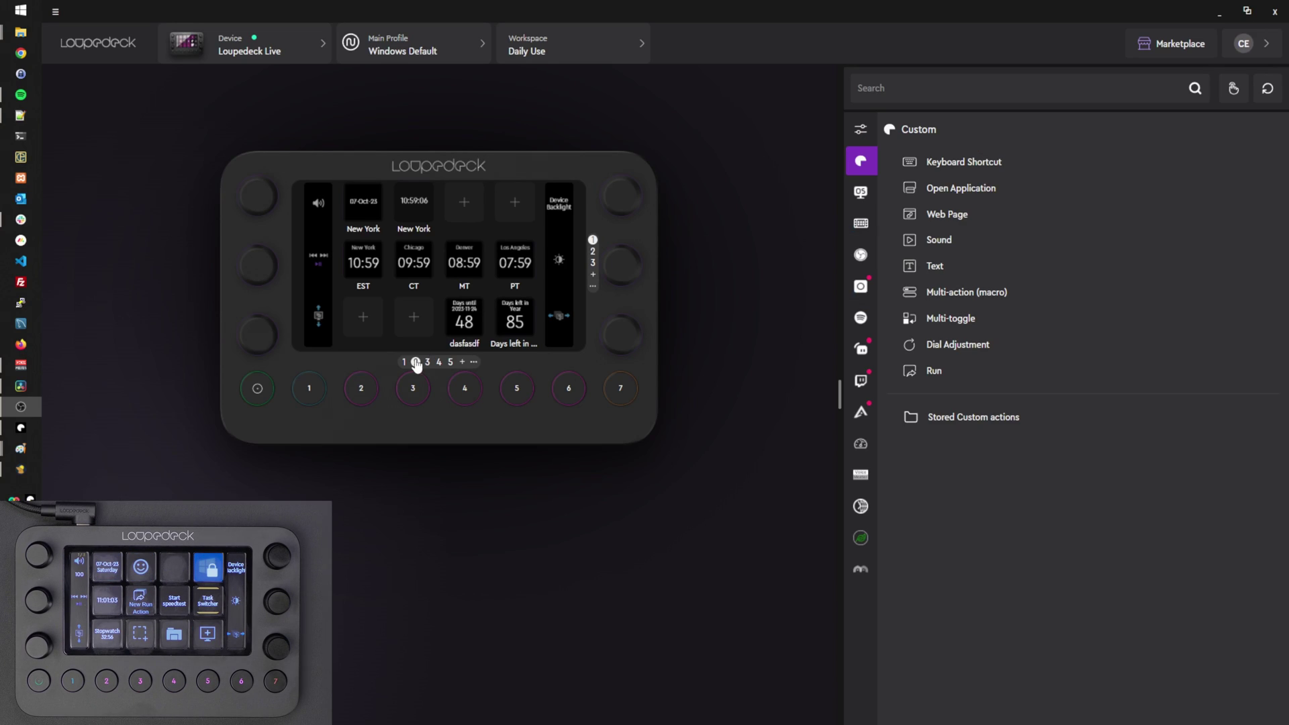
# Step: Switch to Loupedeck and examine the button layouts on touch pages 3 and 4 of the Daily Use workspace
pyautogui.click(428, 361)
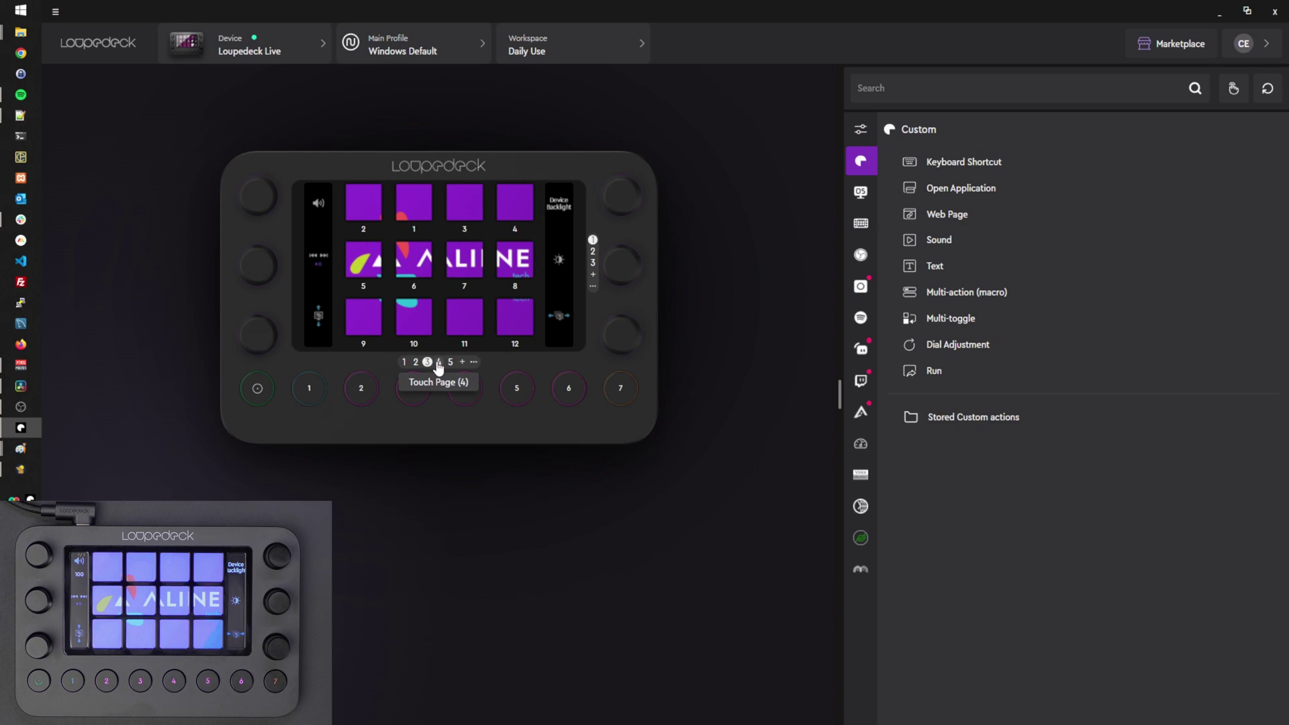
pyautogui.click(438, 362)
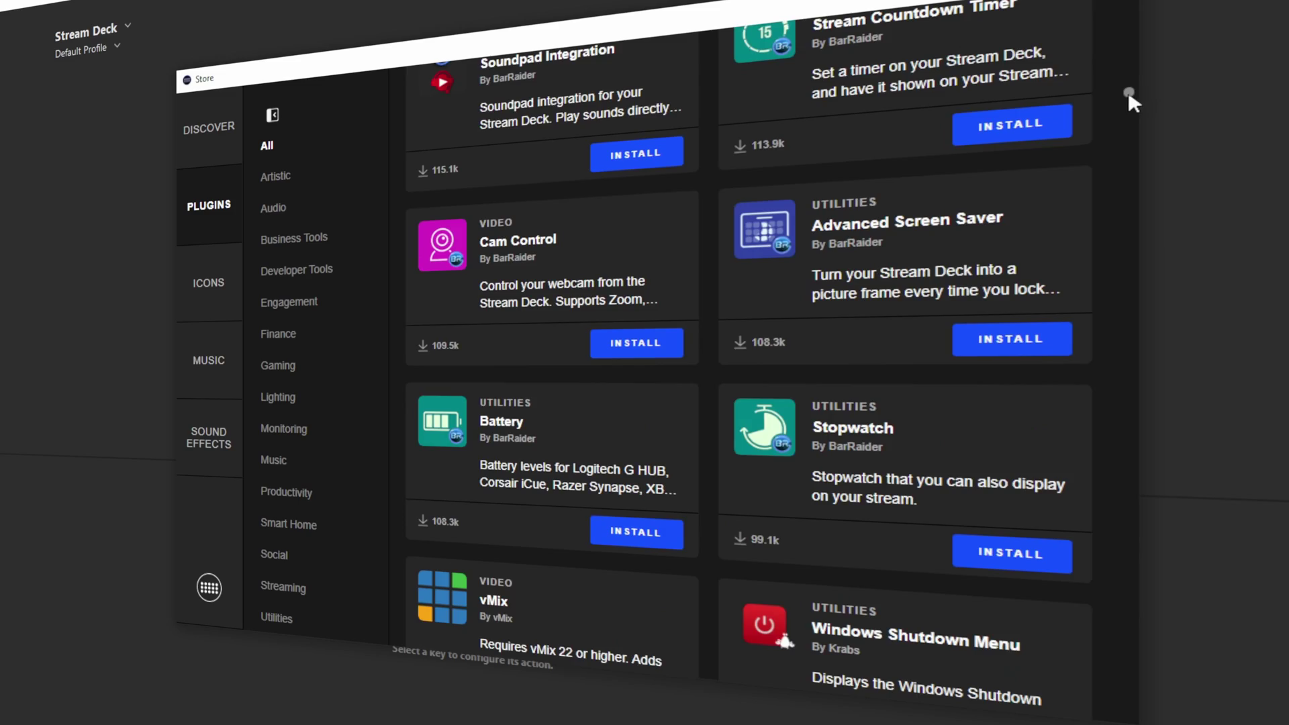
# Step: Switch to the Stream Deck store and browse its list of plugins
pyautogui.moveTo(1129, 95); pyautogui.dragTo(1125, 243)
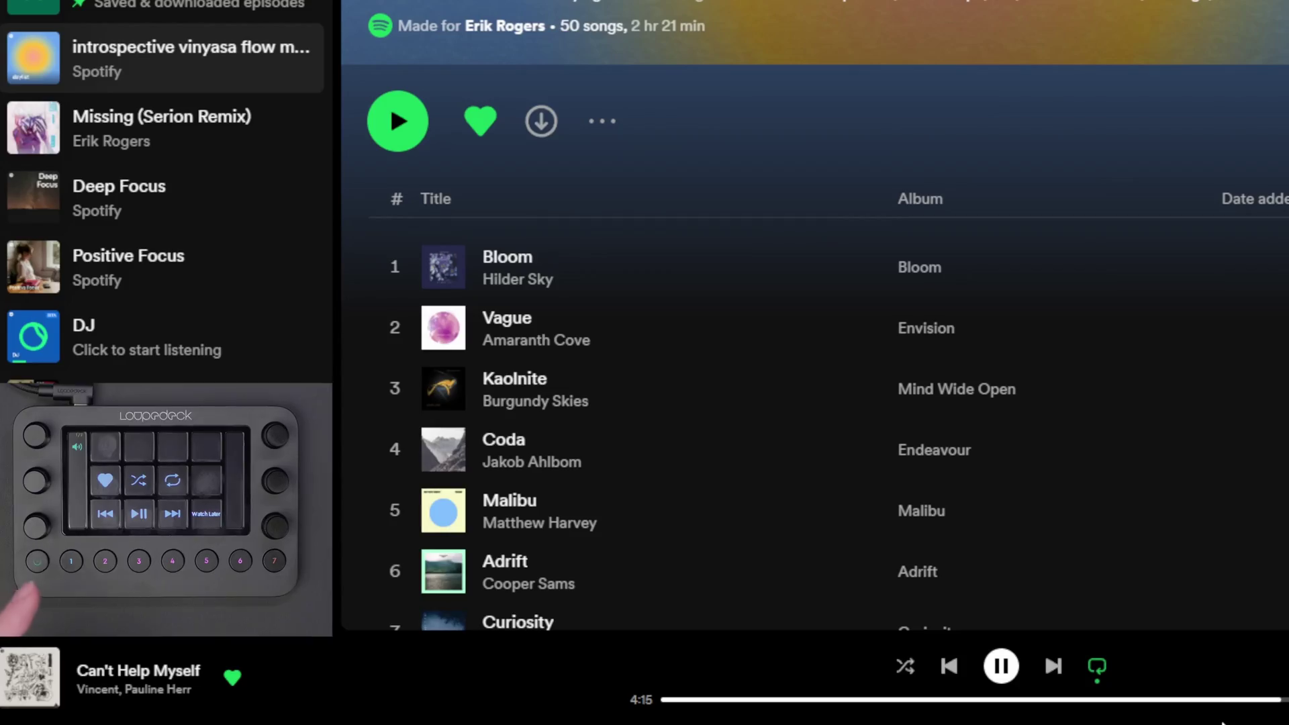
# Step: Switch to Spotify and toggle the liked status of the playing song Can't Help Myself
pyautogui.hotkey('alt', 'shift', 'b')
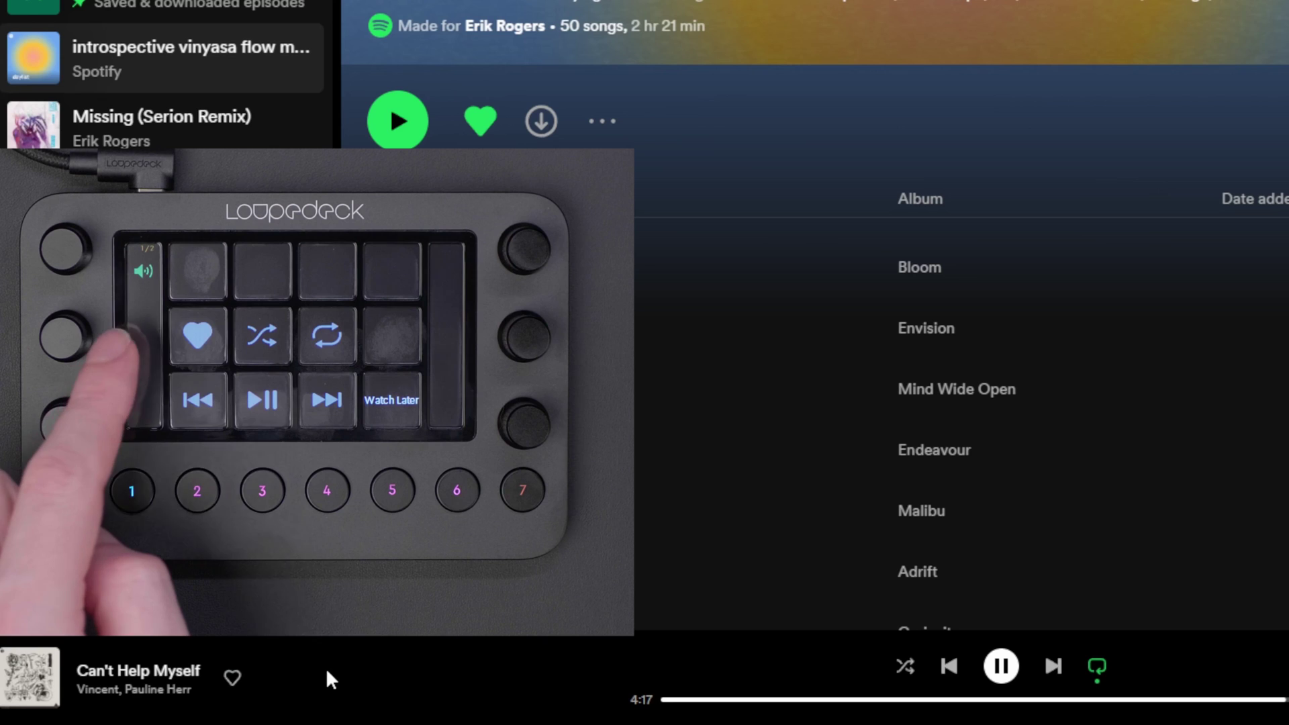
pyautogui.hotkey('alt', 'shift', 'b')
pyautogui.hotkey('alt', 'shift', 'b')
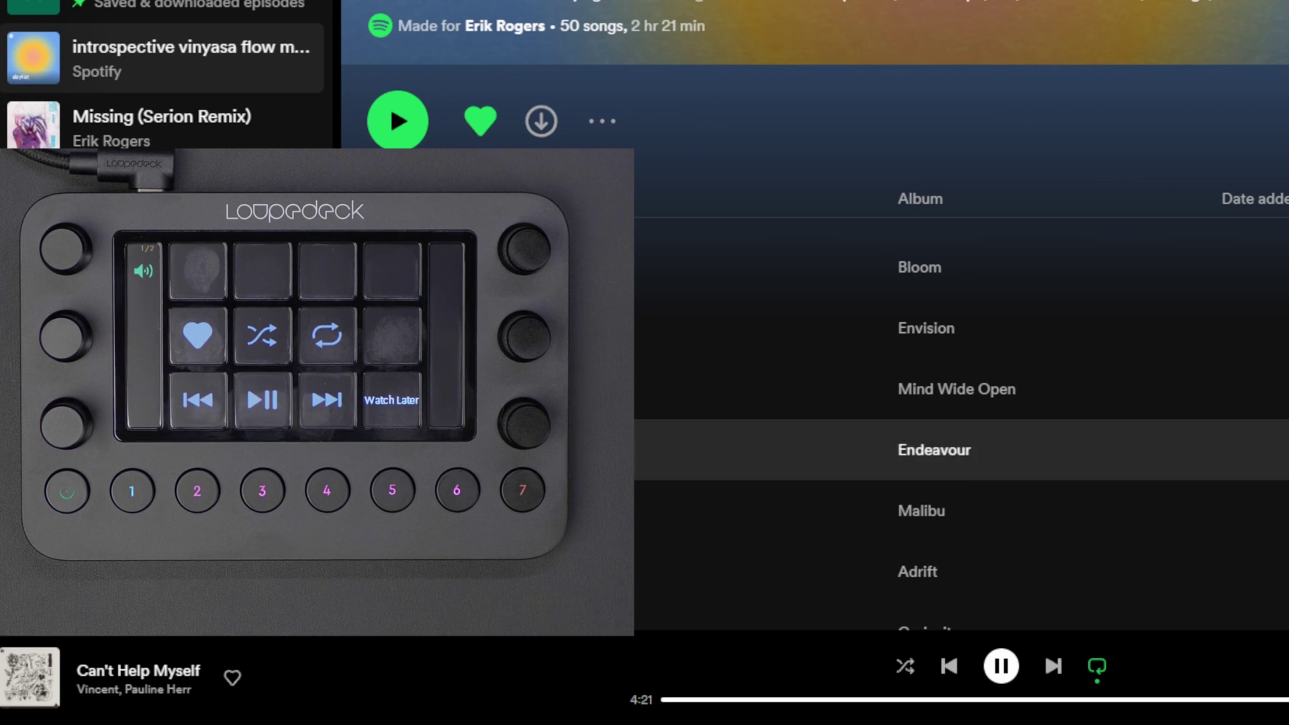
# Step: Cycle the repeat mode of the Spotify playback
pyautogui.hotkey('ctrl', 'r')
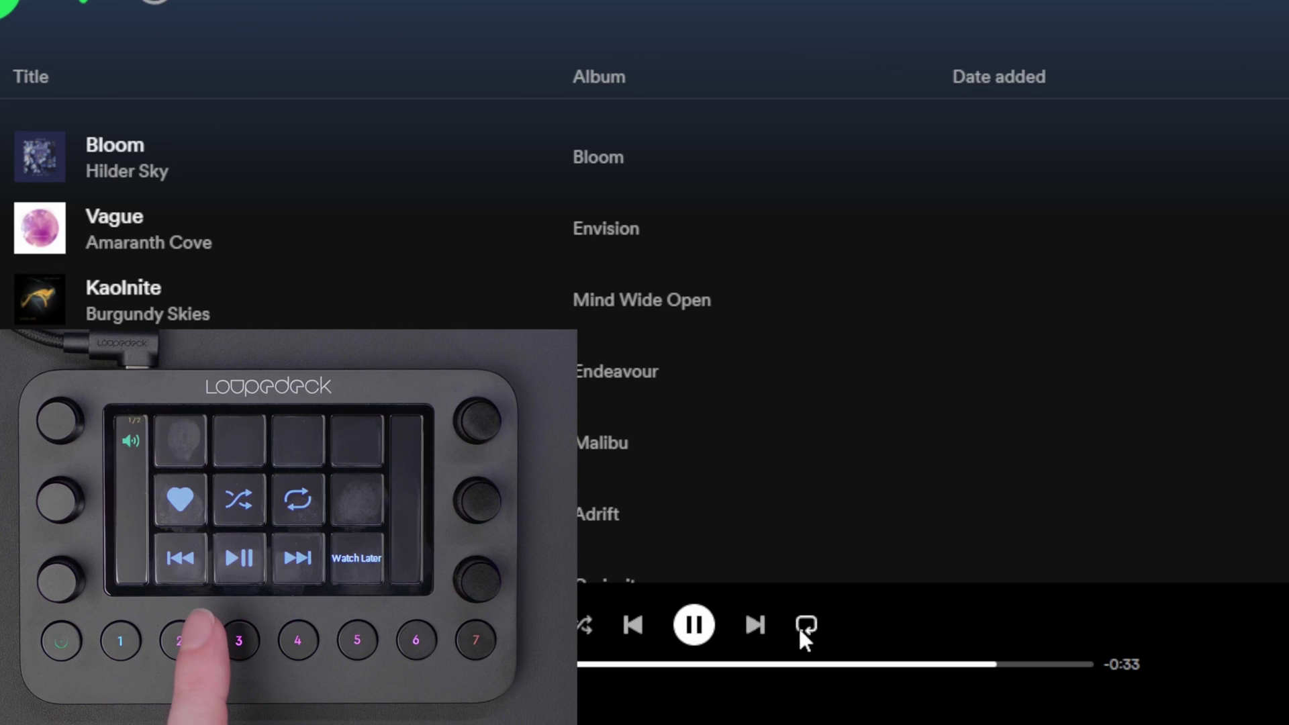
pyautogui.hotkey('ctrl', 'r')
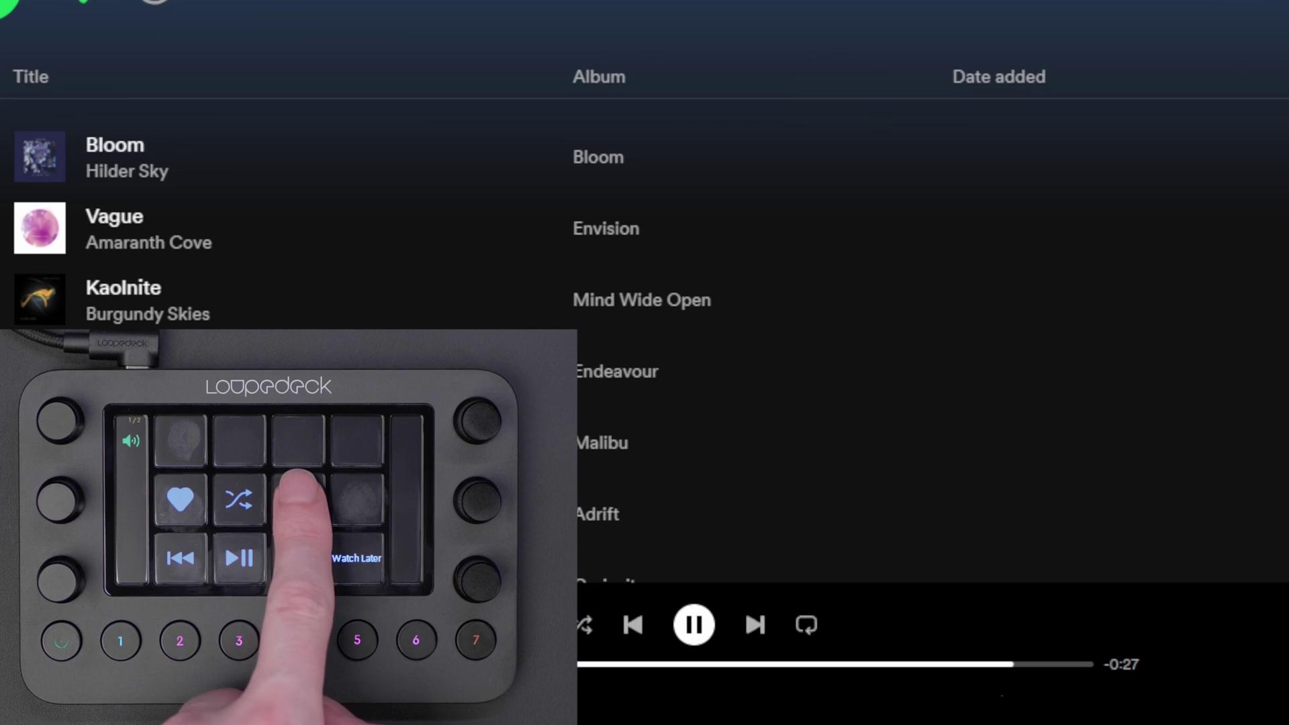
pyautogui.hotkey('ctrl', 'r')
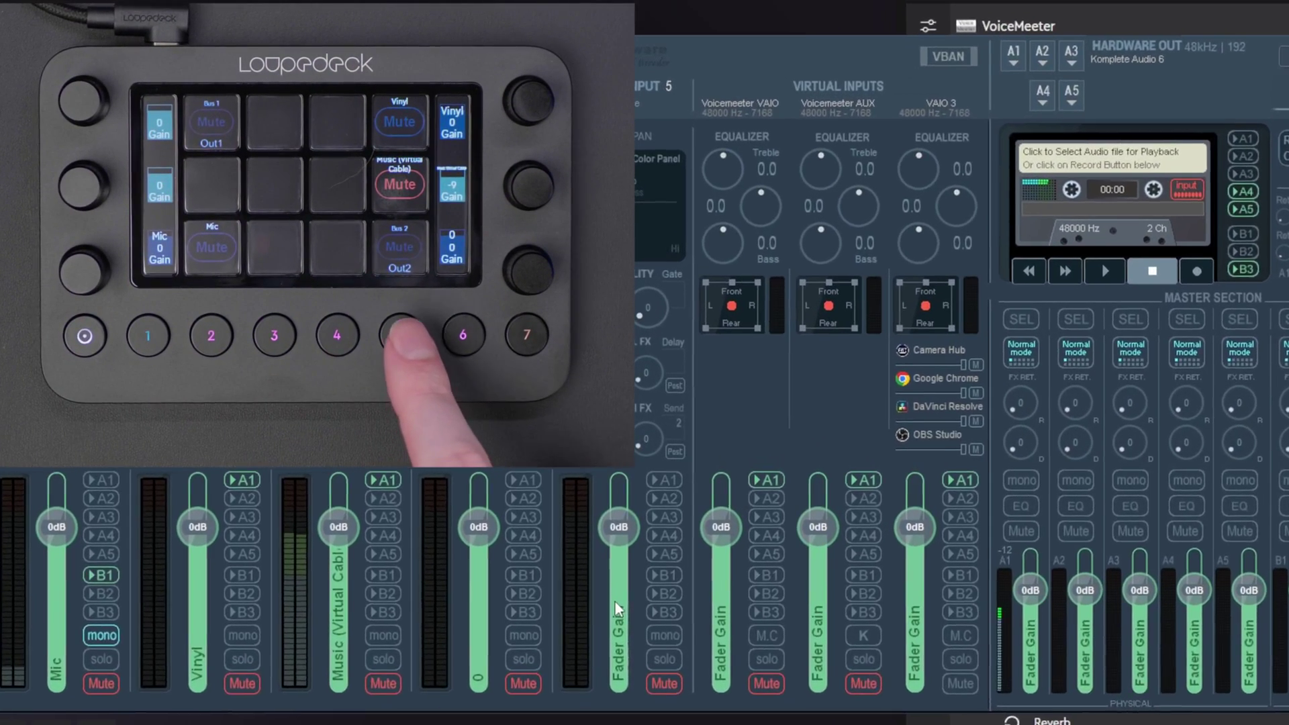
pyautogui.hotkey('ctrl', 'm')
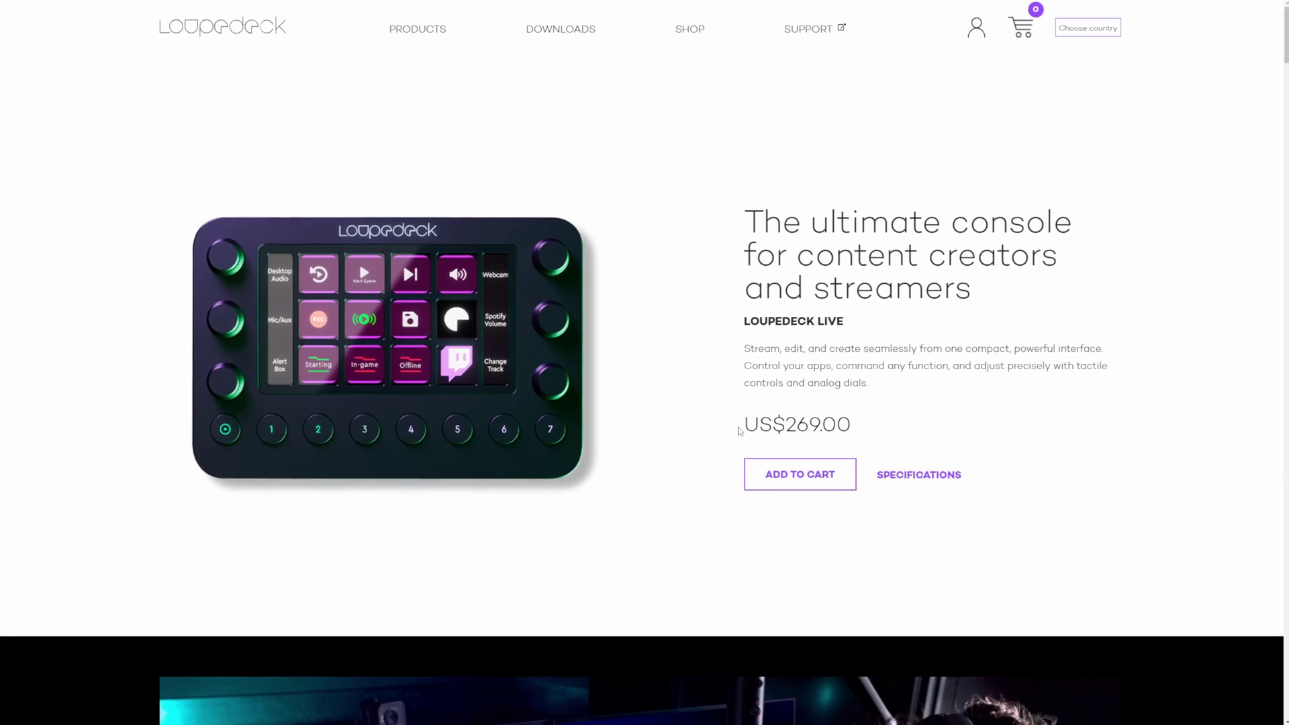
# Step: Switch to the Loupedeck website and examine the Loupedeck Live price and the Loupedeck Live S product page
pyautogui.moveTo(739, 430); pyautogui.dragTo(857, 436)
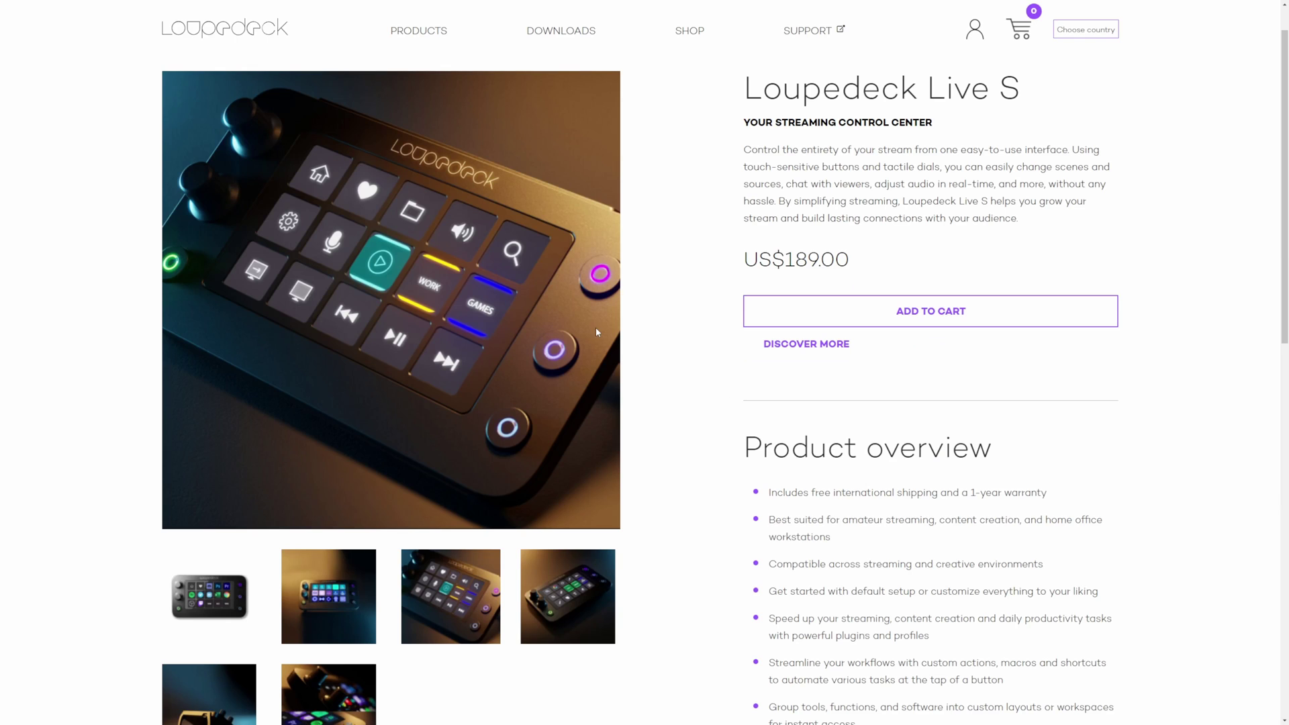
pyautogui.click(295, 693)
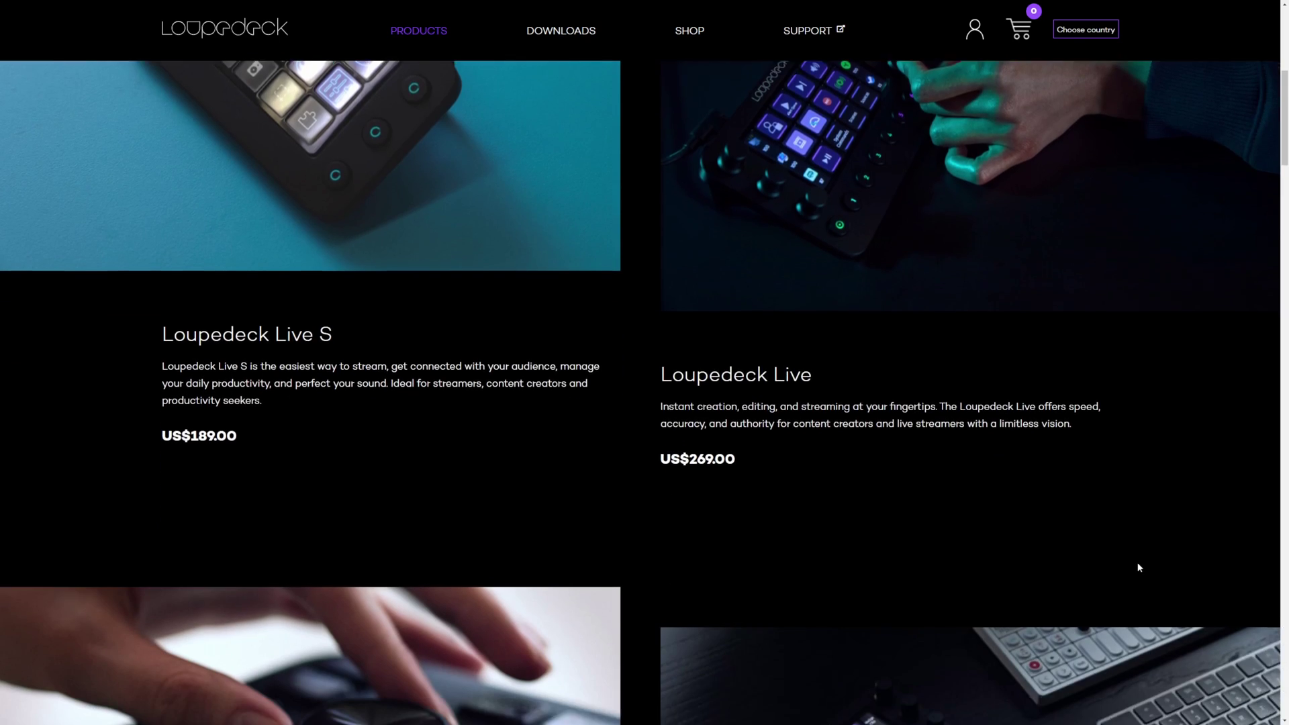
# Step: Open the Loupedeck CT product page from the product overview and examine its price and featured controls
pyautogui.scroll(-7, 1137, 567)
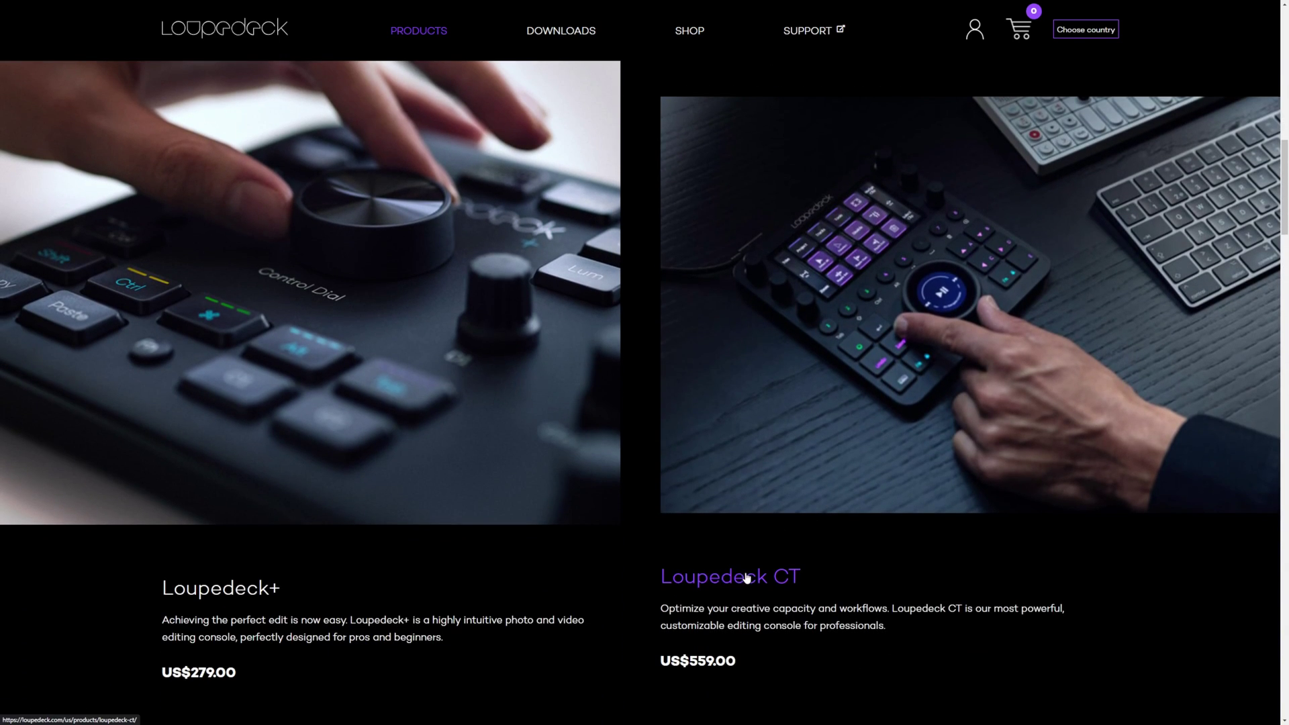
pyautogui.click(747, 577)
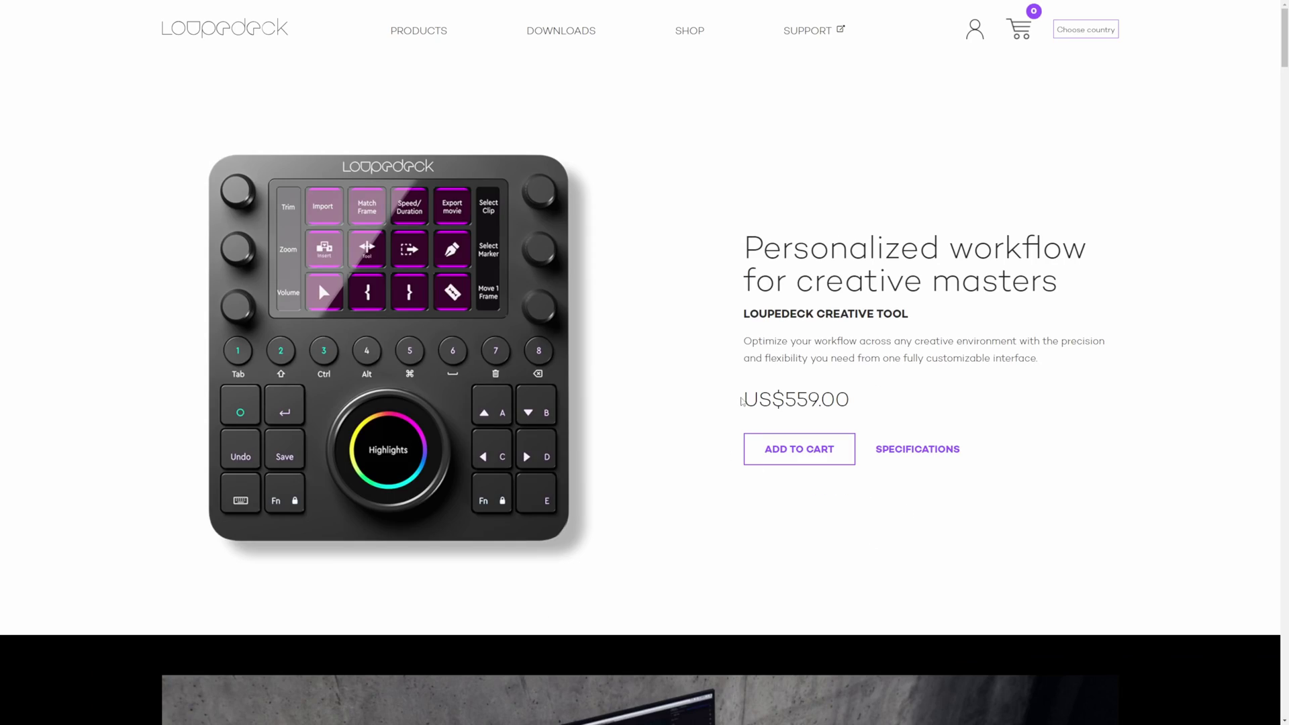
pyautogui.moveTo(827, 420); pyautogui.dragTo(851, 413)
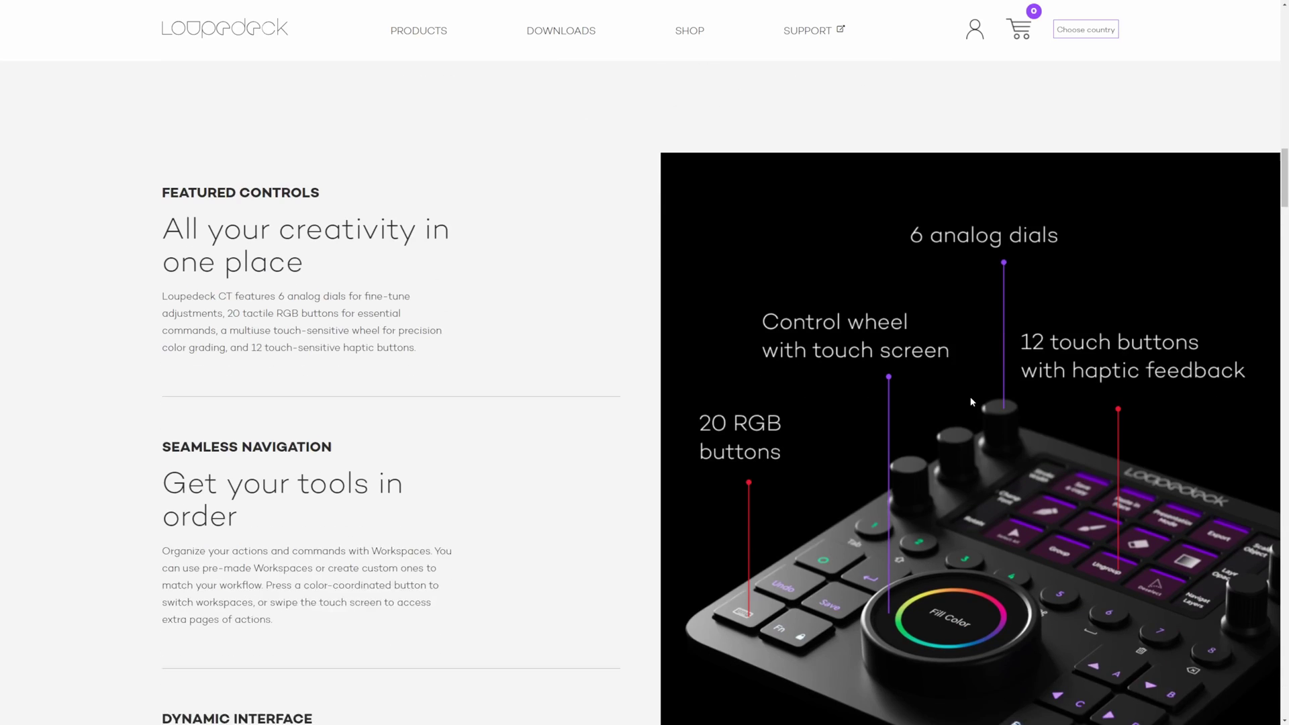
pyautogui.scroll(-2, 972, 401)
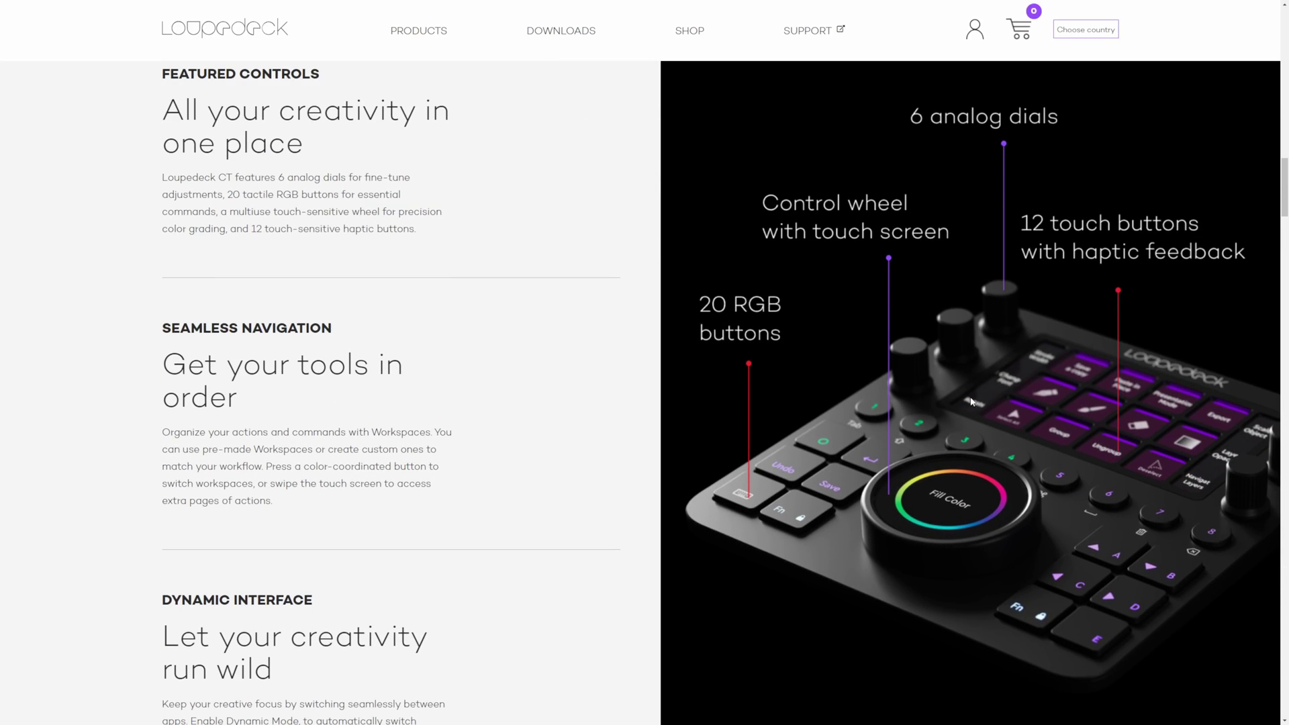